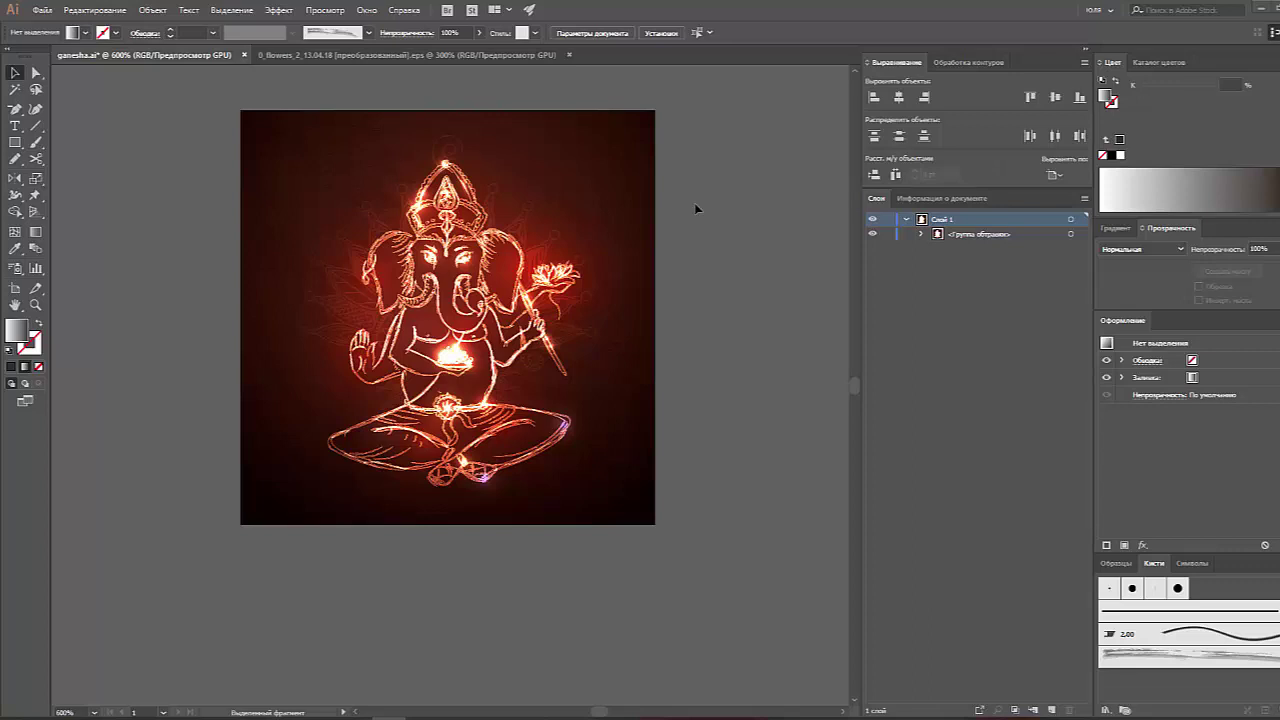
Step: Lighten the shadow ellipse's first radial gradient stop to K 27% grey
left_click_drag(650, 400, 655, 391)
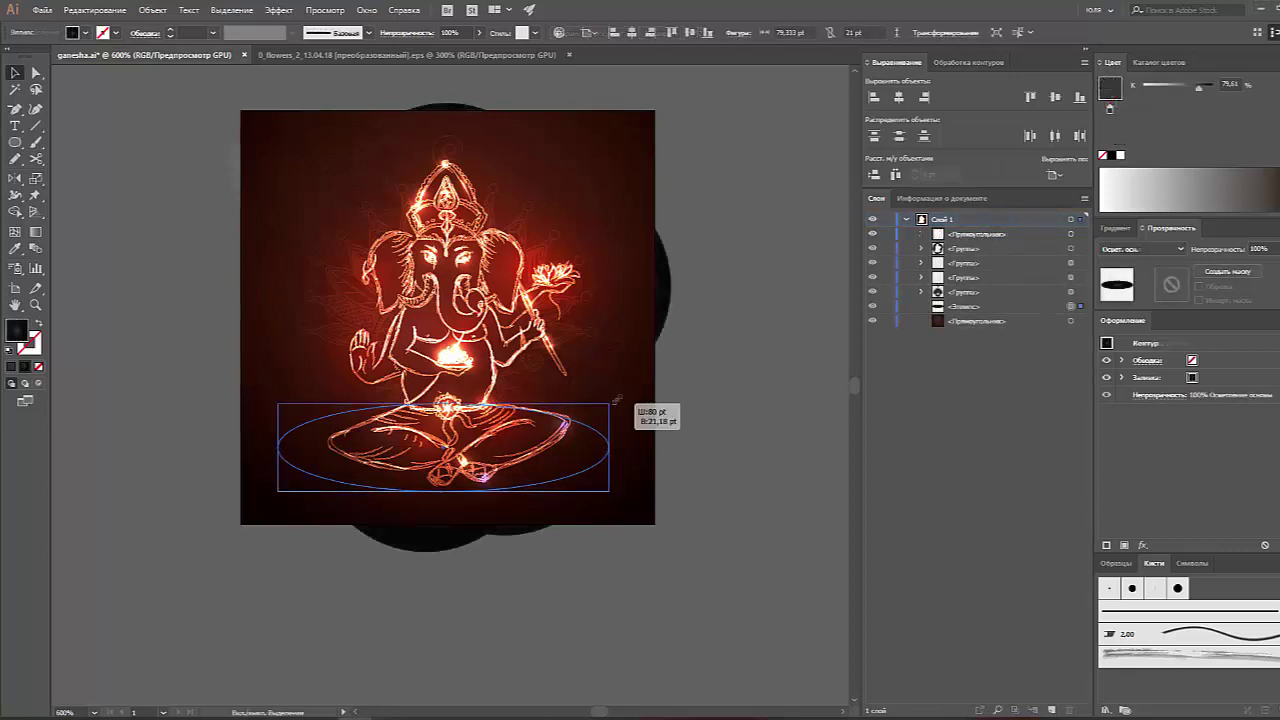
left_click(1118, 228)
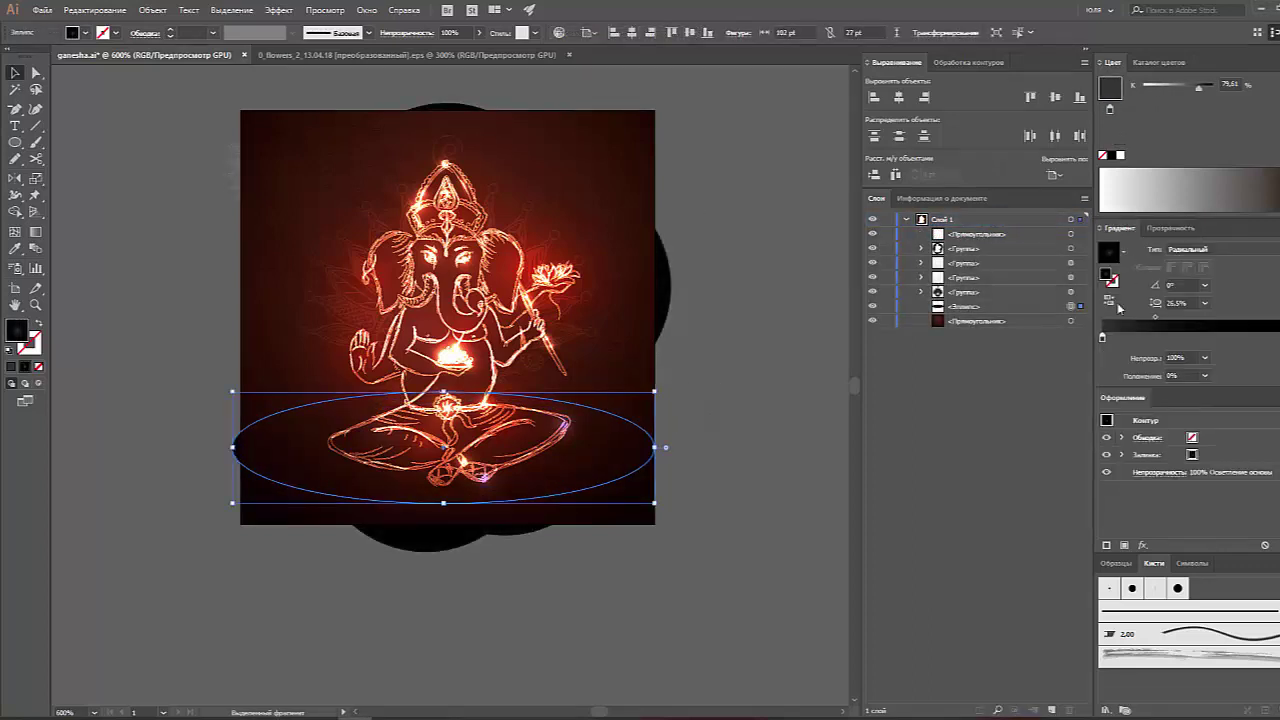
left_click_drag(1199, 87, 1186, 87)
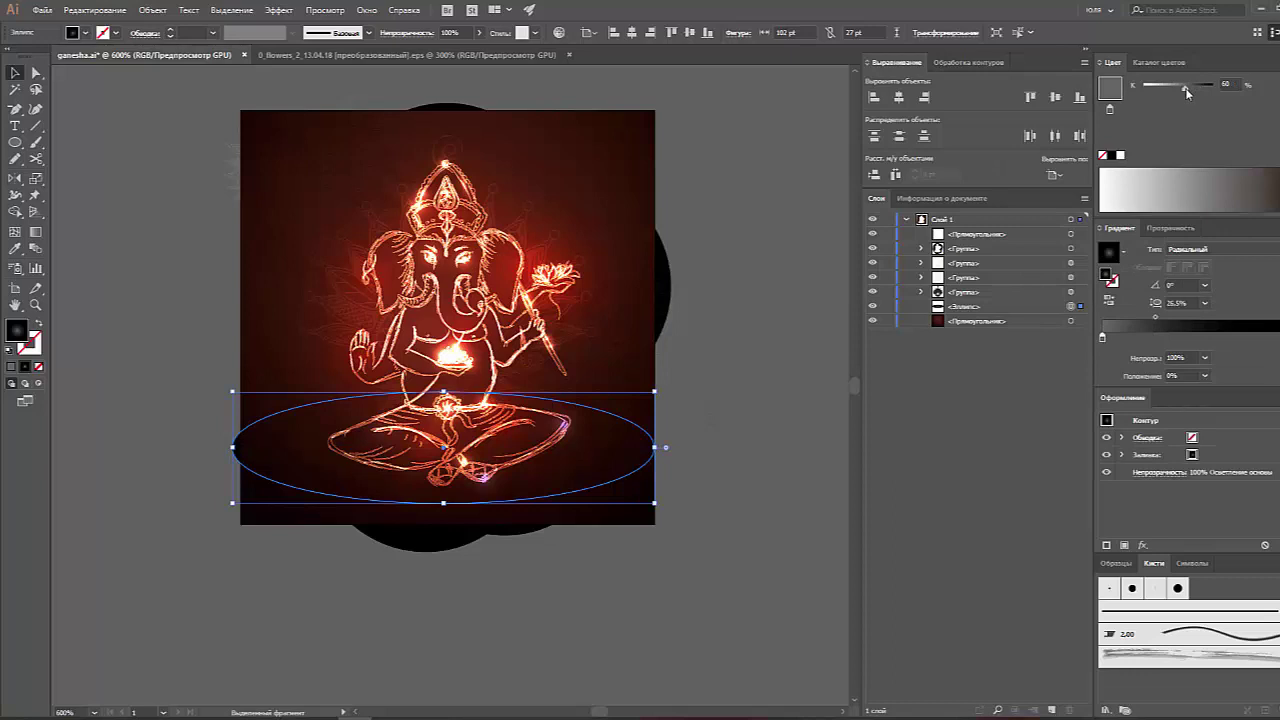
left_click(743, 457)
left_click(1071, 306)
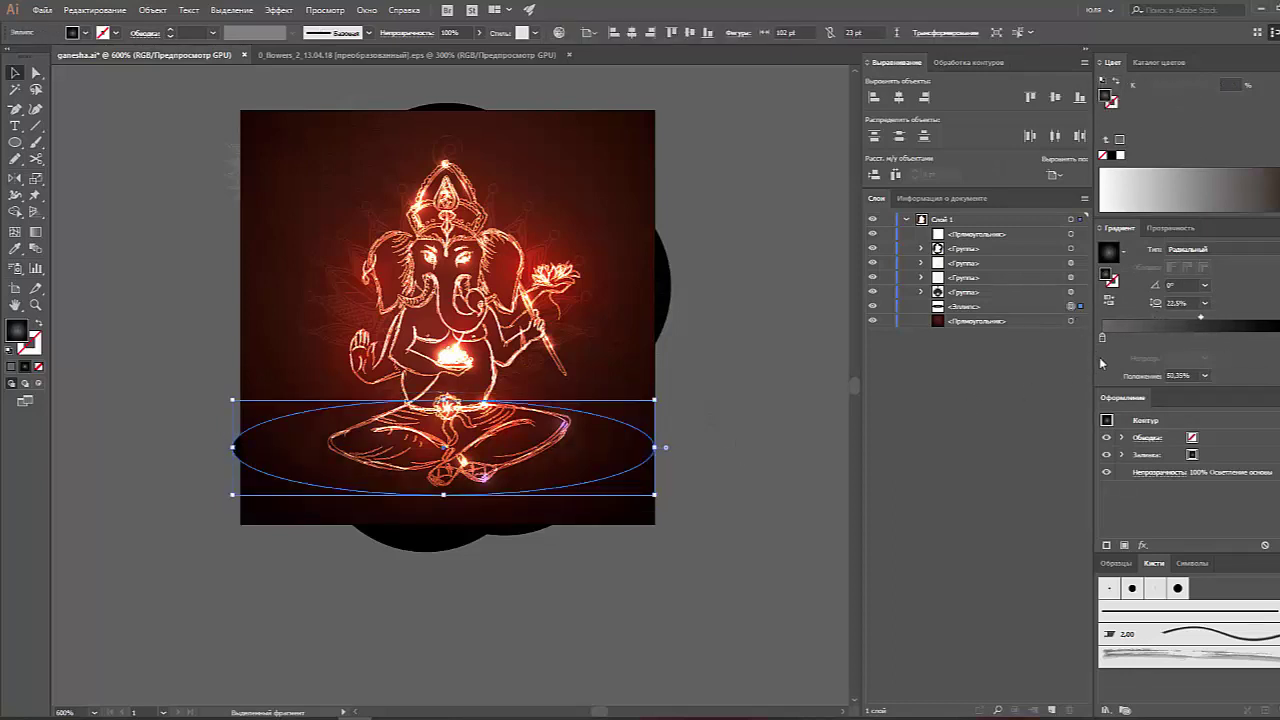
left_click(1102, 338)
left_click(1162, 87)
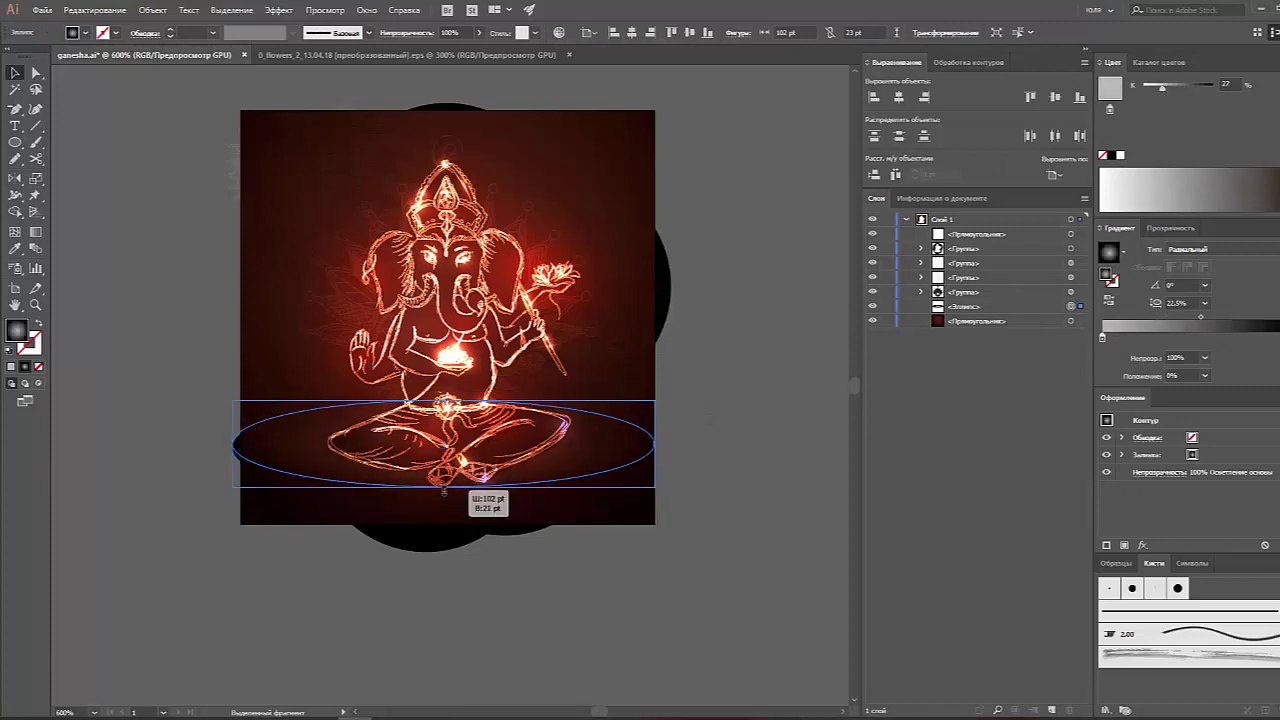
Step: Flatten and narrow the shadow ellipse to about 92 × 15 pt
left_click_drag(443, 494, 443, 490)
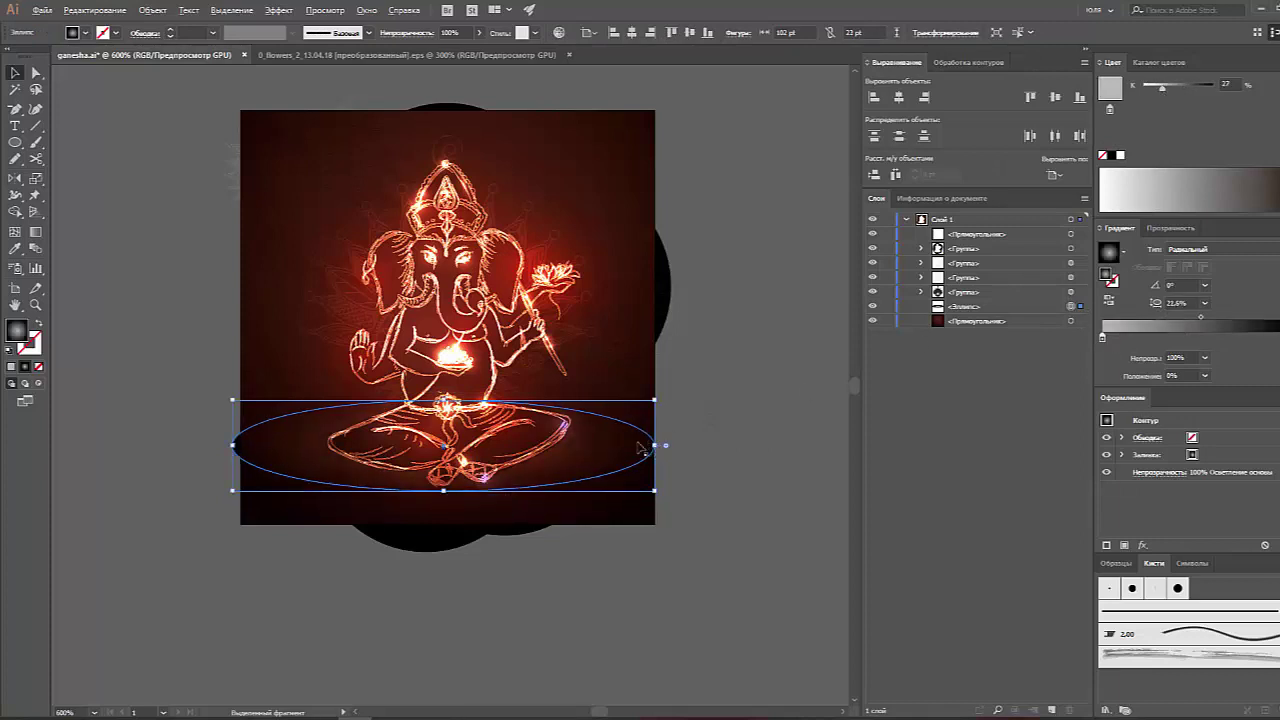
left_click_drag(443, 400, 447, 418)
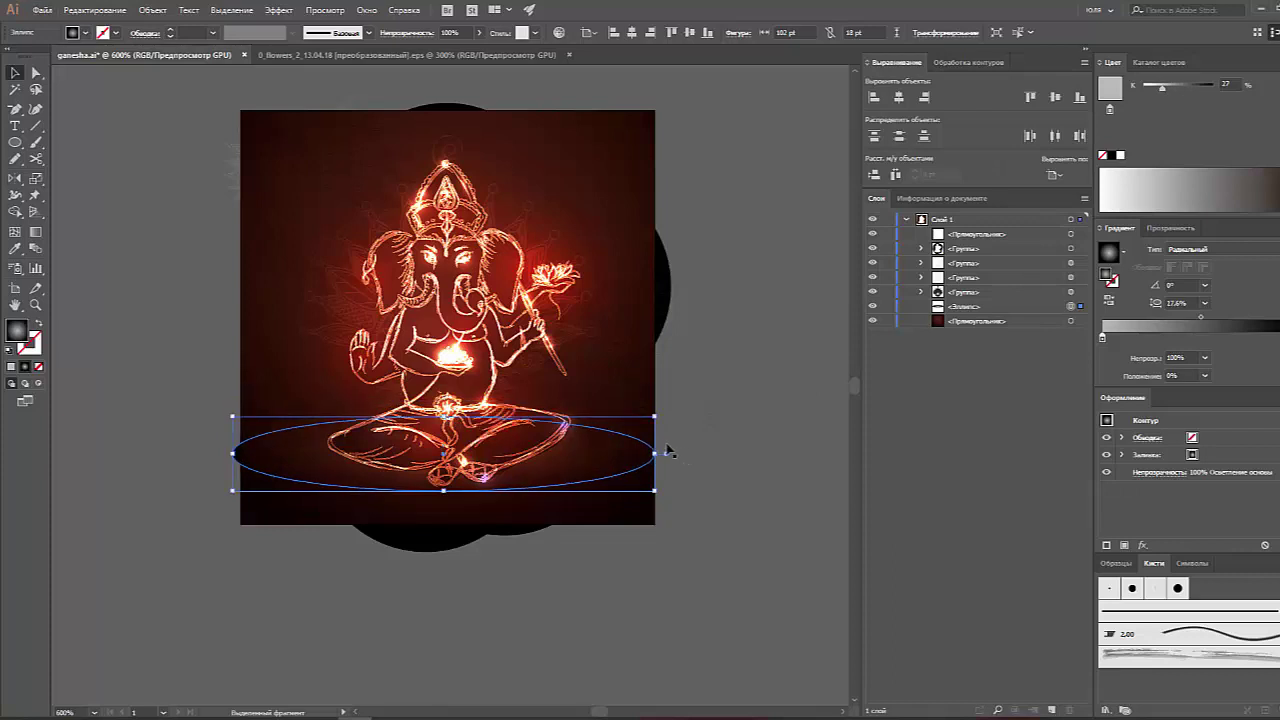
left_click_drag(657, 453, 635, 453)
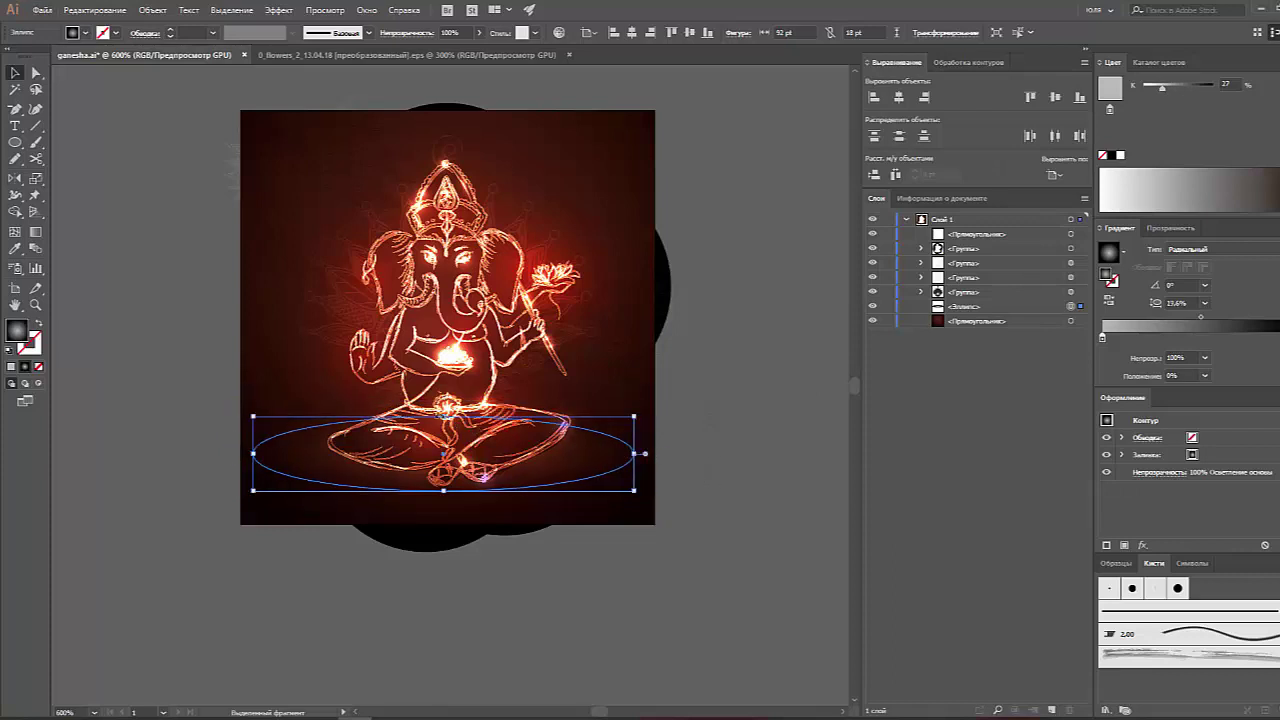
left_click_drag(446, 418, 444, 425)
left_click(739, 446)
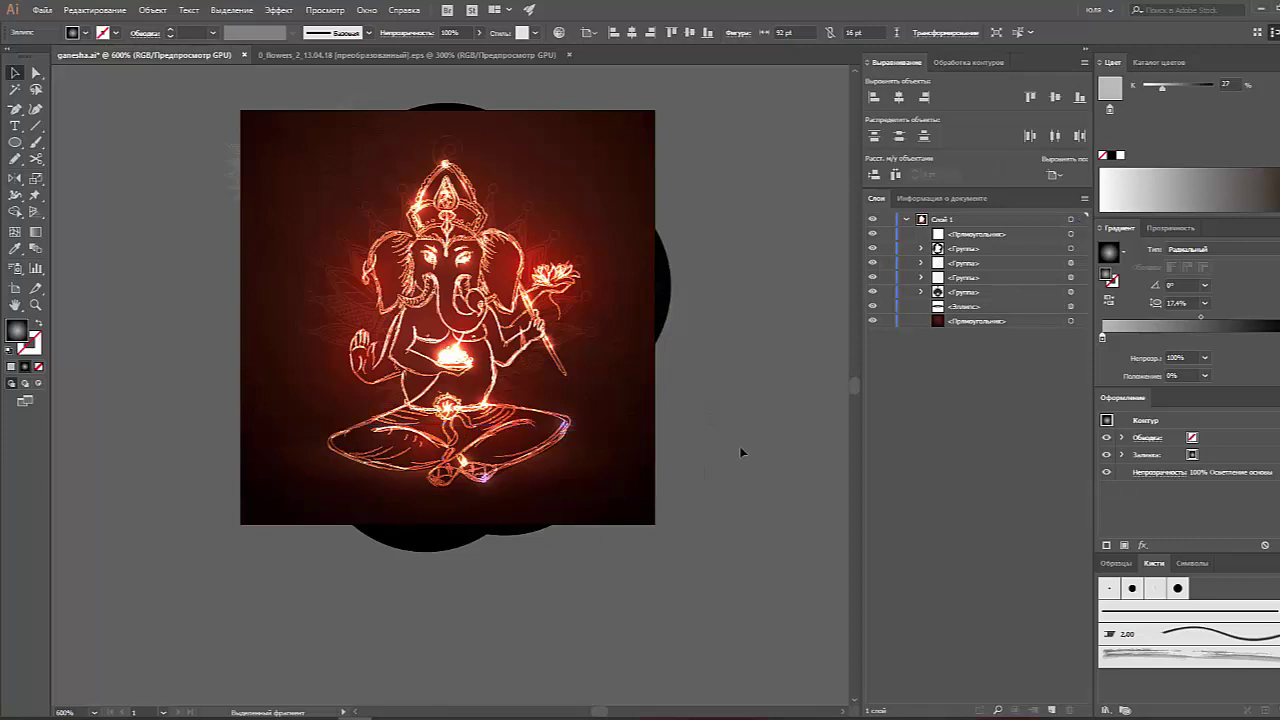
left_click(1071, 306)
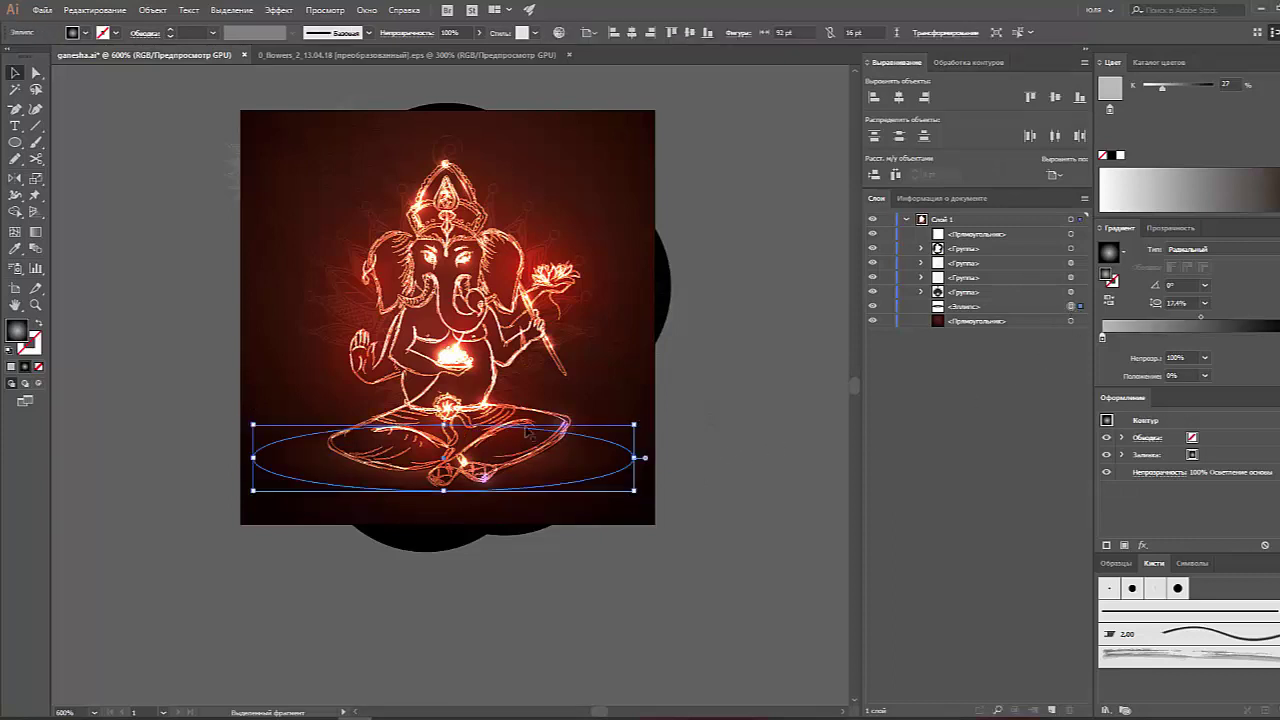
left_click_drag(443, 425, 443, 430)
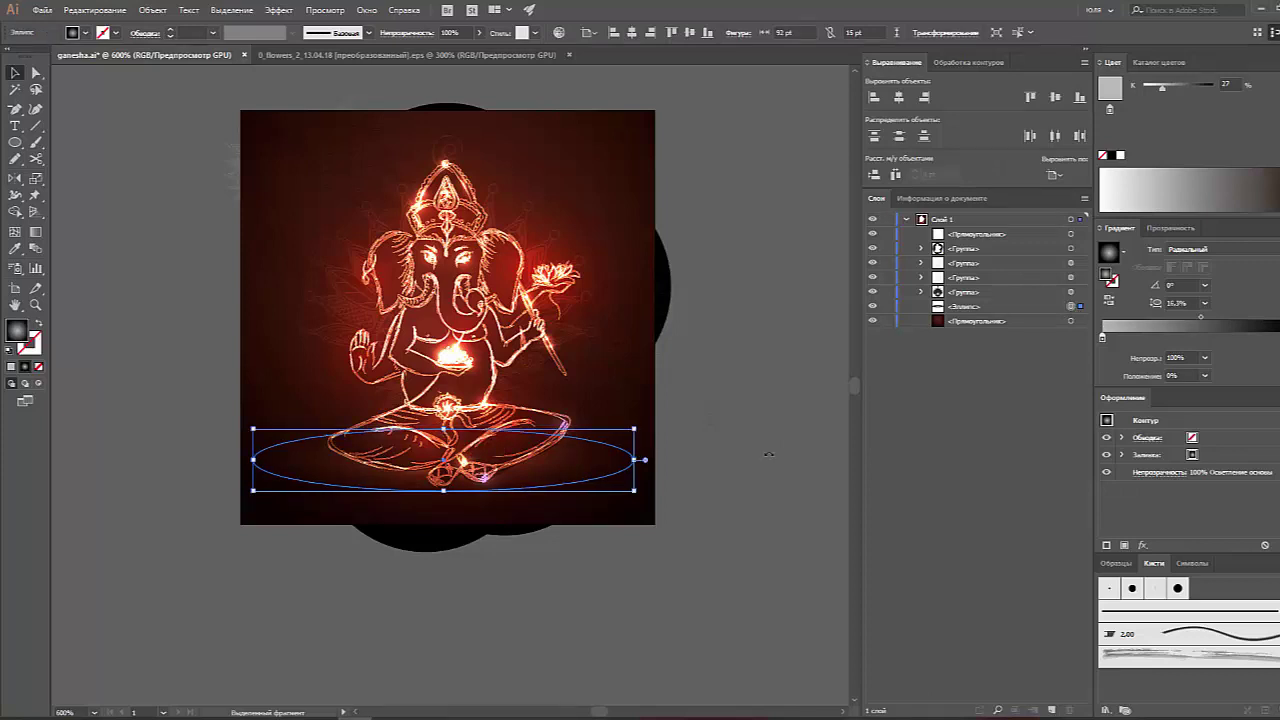
left_click(770, 456)
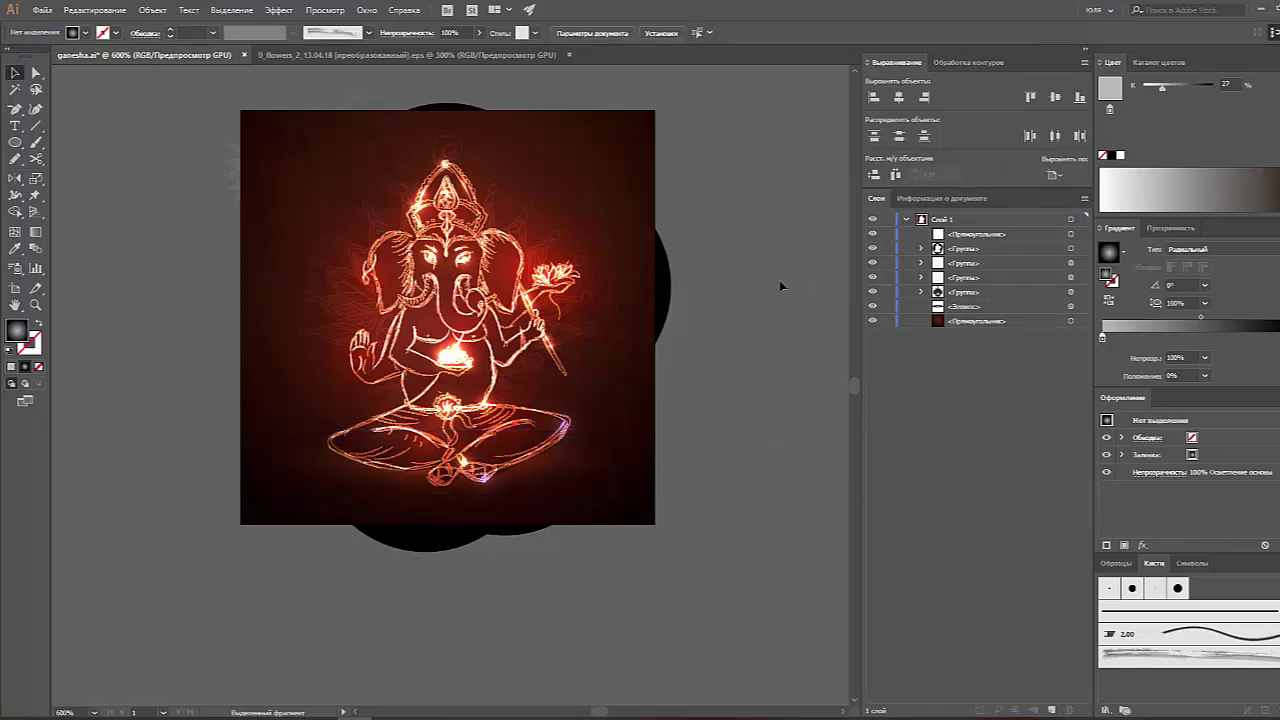
Step: Mask all the artwork back into a single clipping group with Ctrl+7, then deselect
key("ctrl+a")
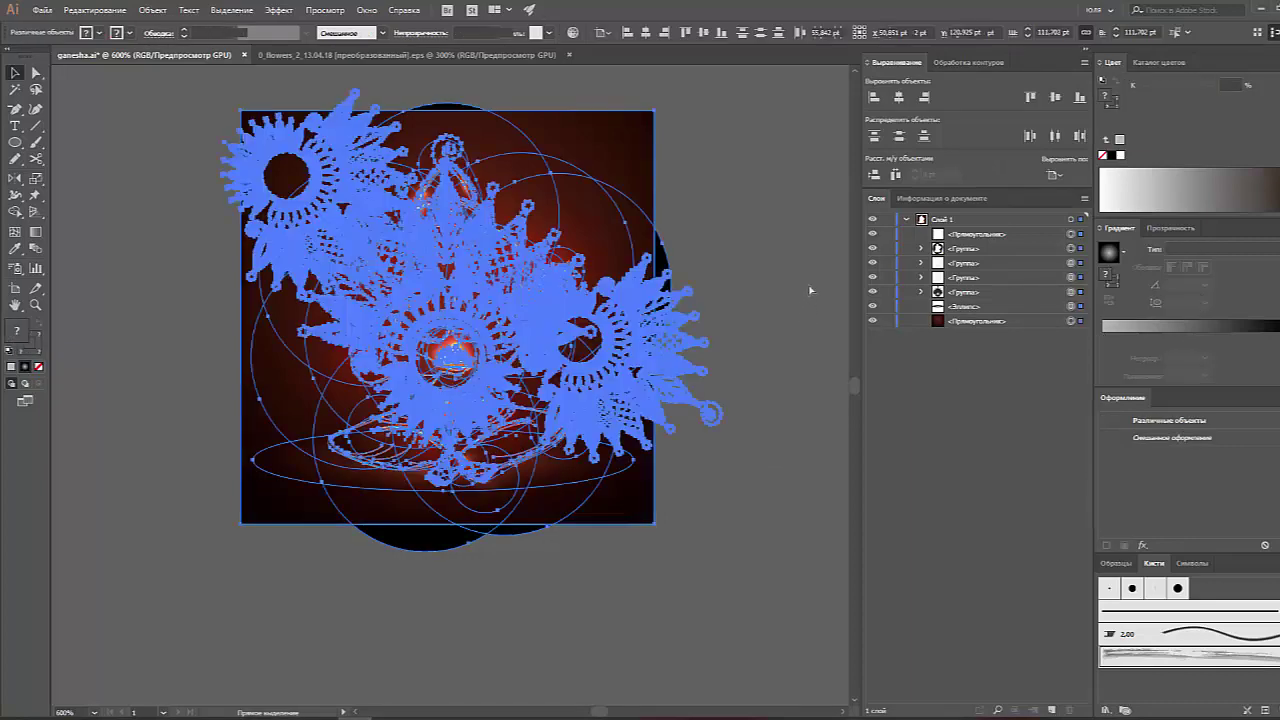
key("ctrl+7")
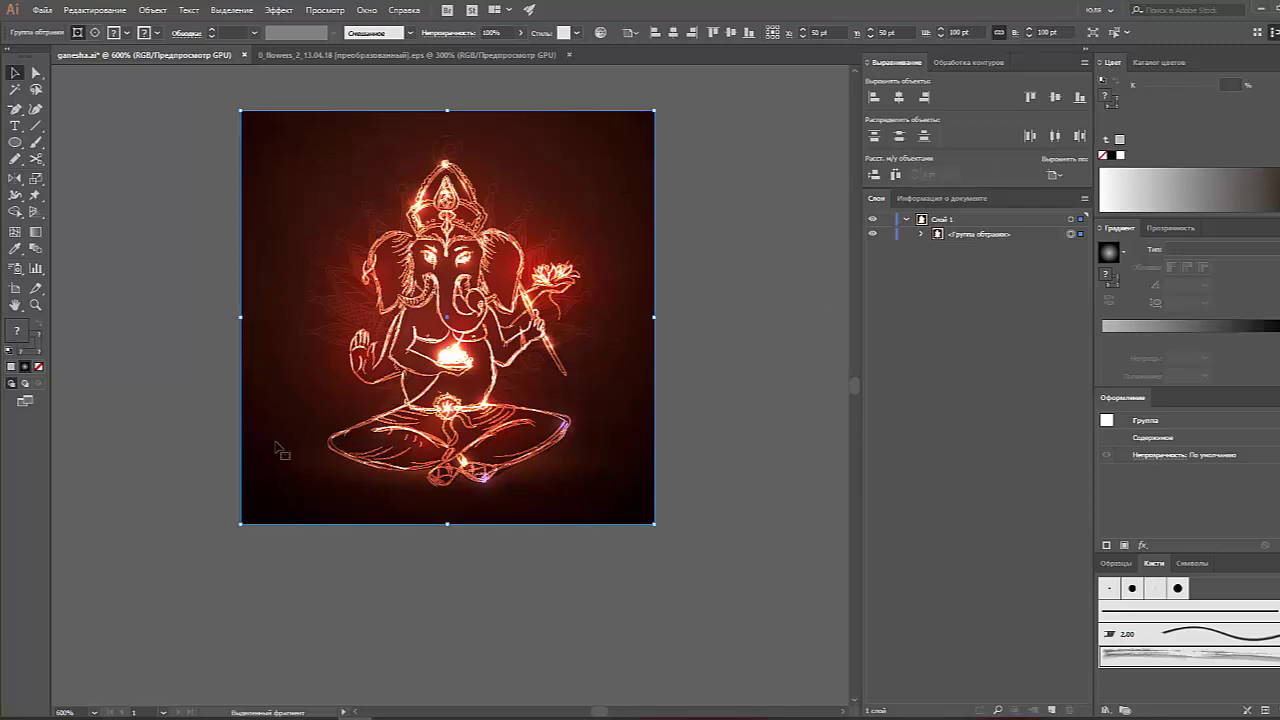
left_click(743, 384)
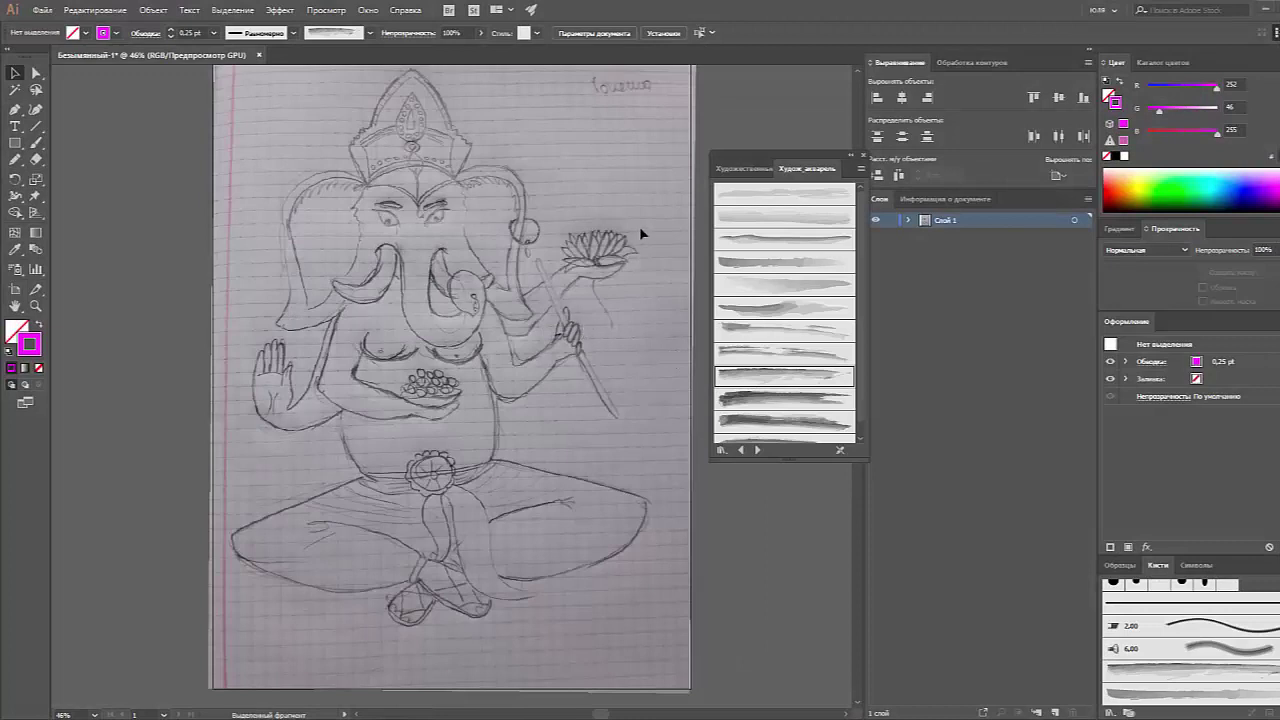
Step: Give the Paintbrush a watercolor brush and undo the two test strokes
left_click(757, 237)
left_click(36, 143)
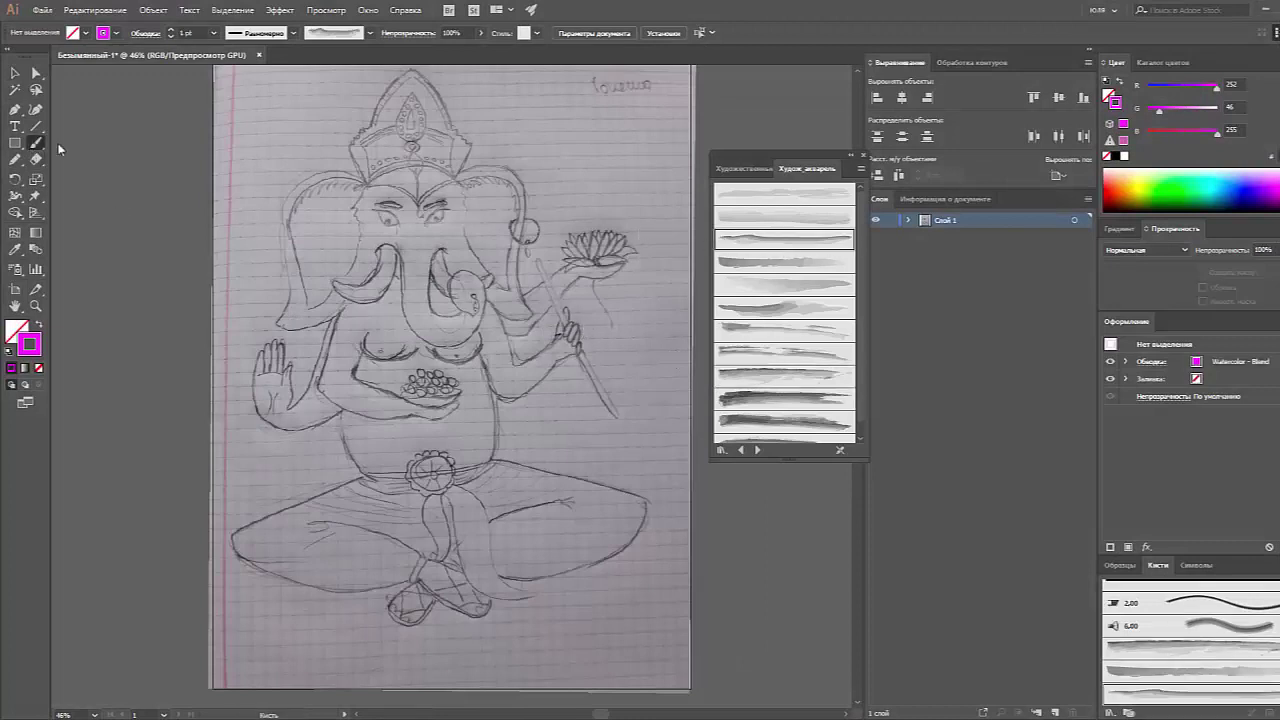
left_click_drag(310, 128, 316, 160)
left_click_drag(536, 114, 566, 200)
key("ctrl+z")
key("ctrl+z")
Step: Switch to the red Watercolor Stroke 2 brush, undo its test stroke, and zoom in
left_click(785, 352)
left_click_drag(637, 122, 650, 226)
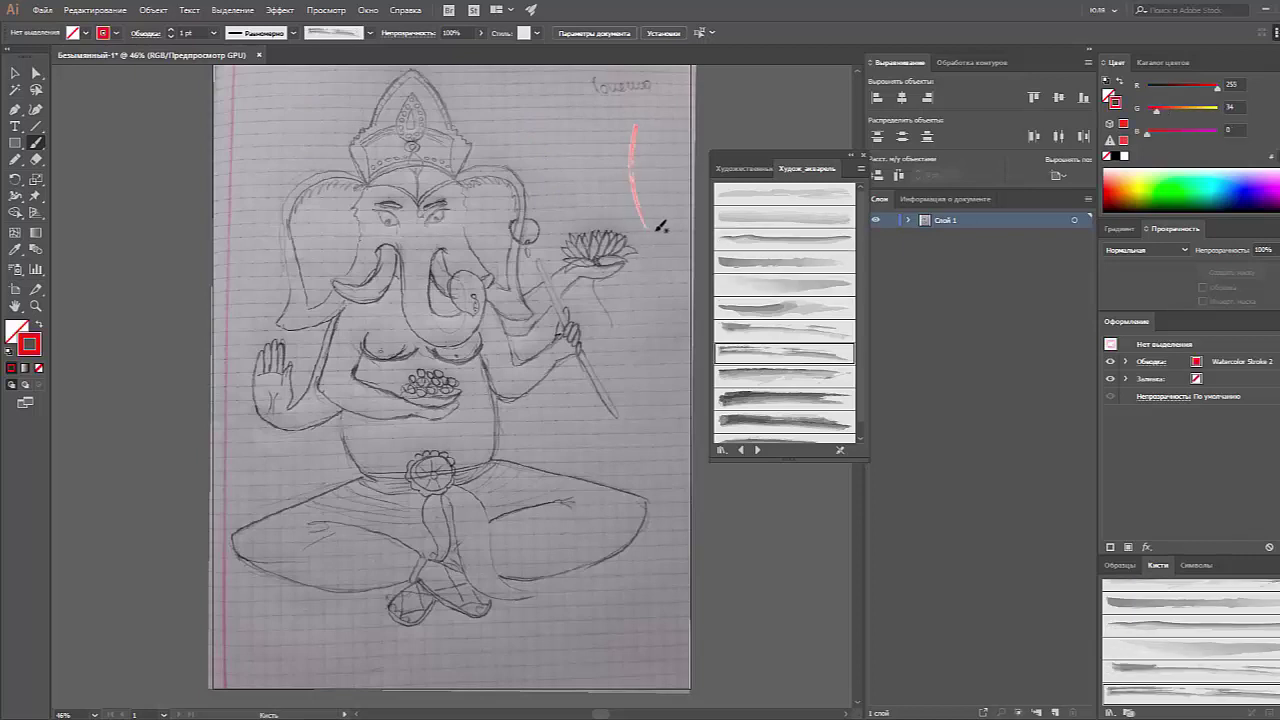
key("ctrl+z")
key("ctrl+plus")
key("ctrl+plus")
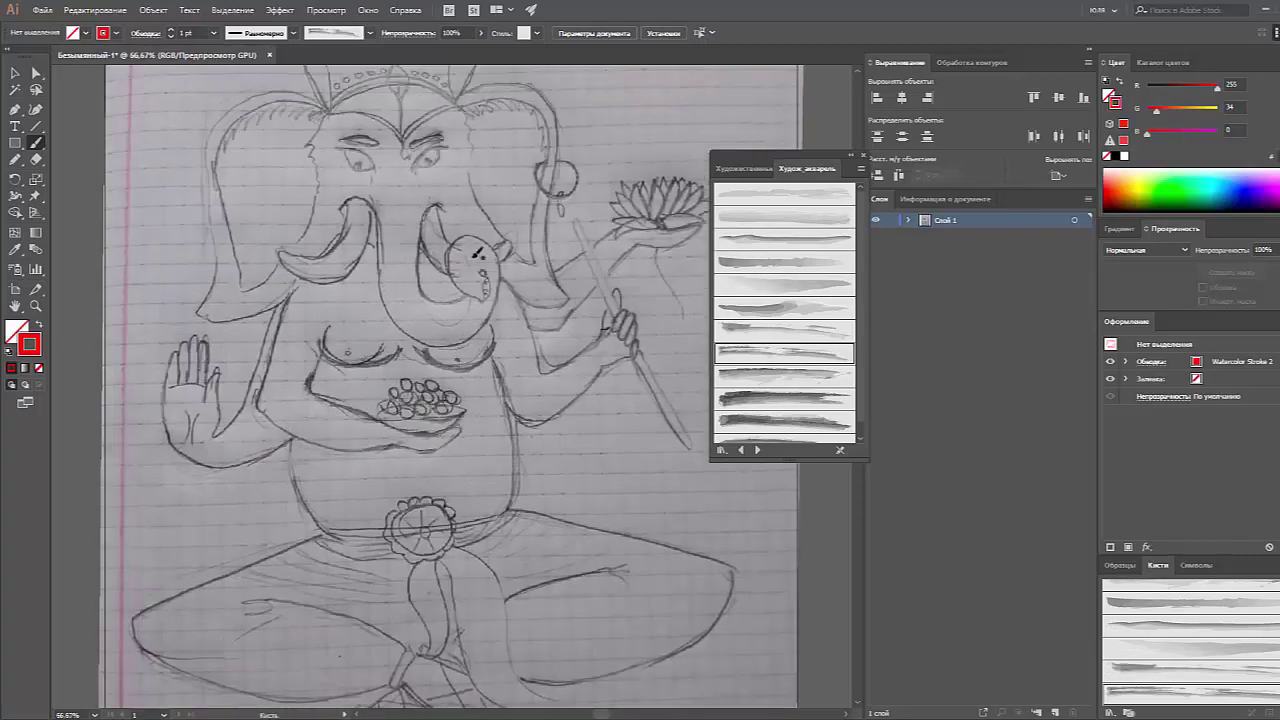
scroll(478, 254, "up", 3)
scroll(478, 254, "up", 1)
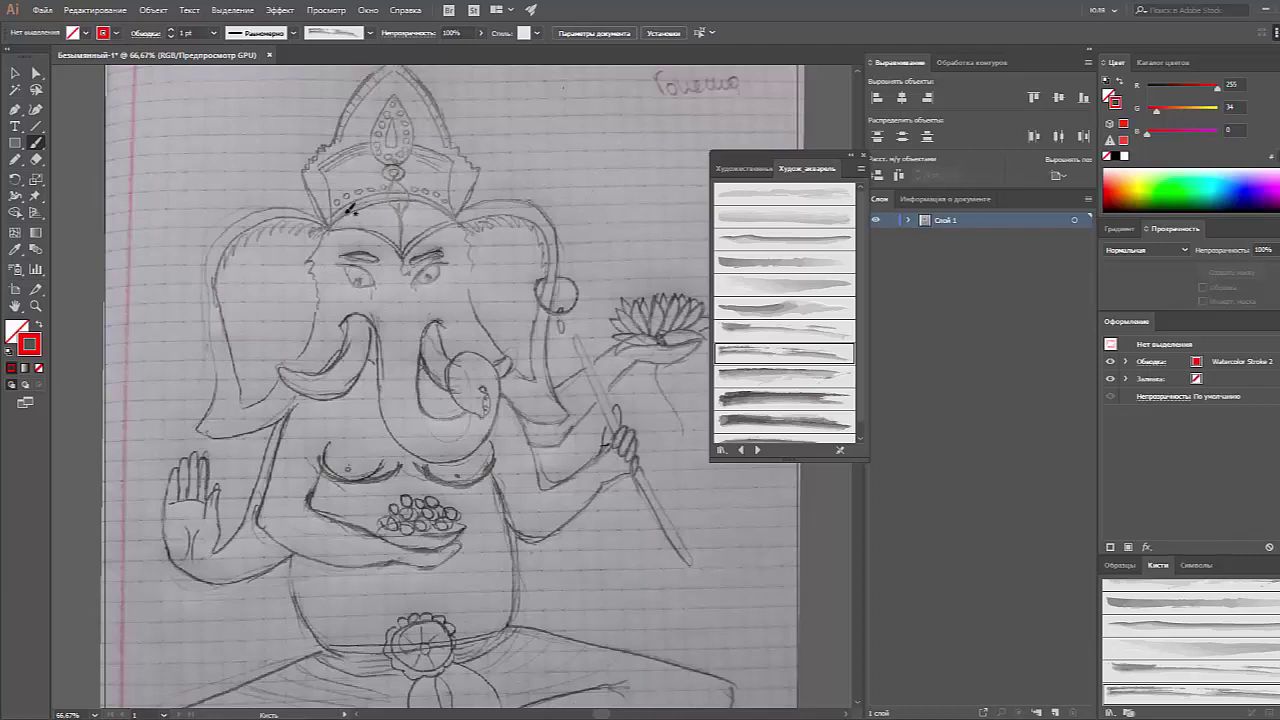
Step: Trace the left ear, inner ear edge, left eye and left tusk in red
right_click(314, 210)
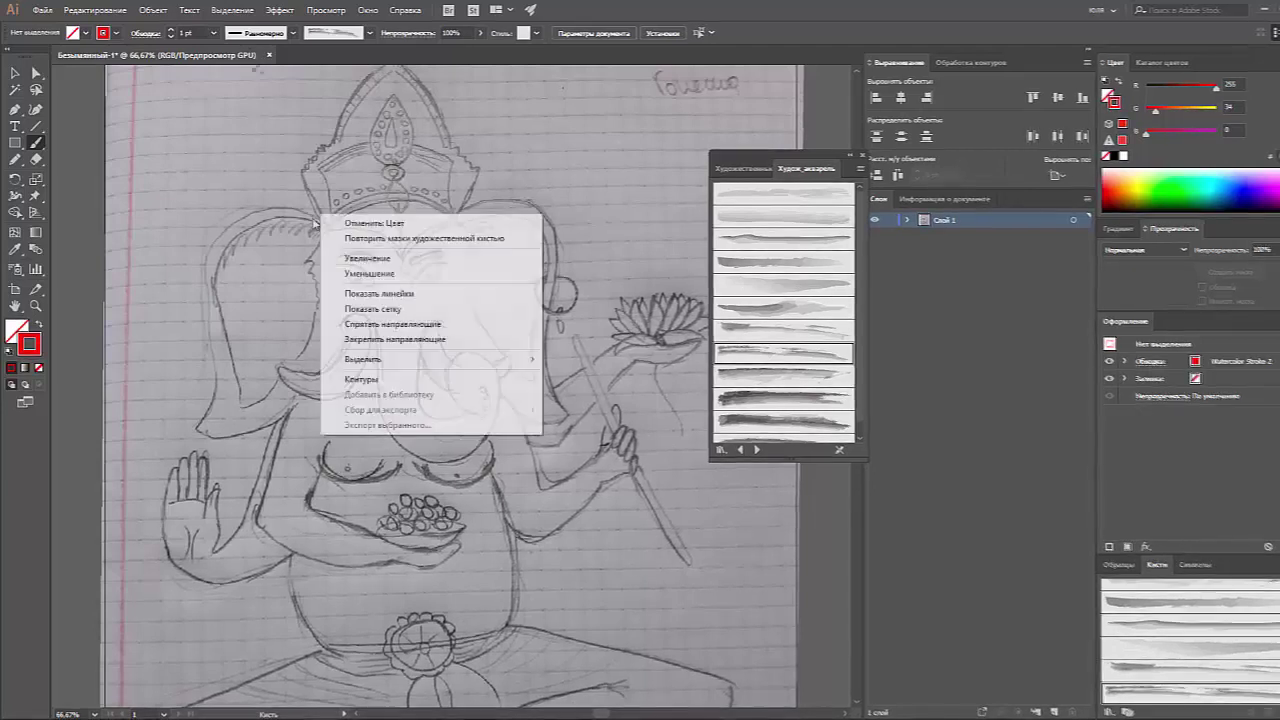
key("Escape")
left_click_drag(208, 358, 318, 216)
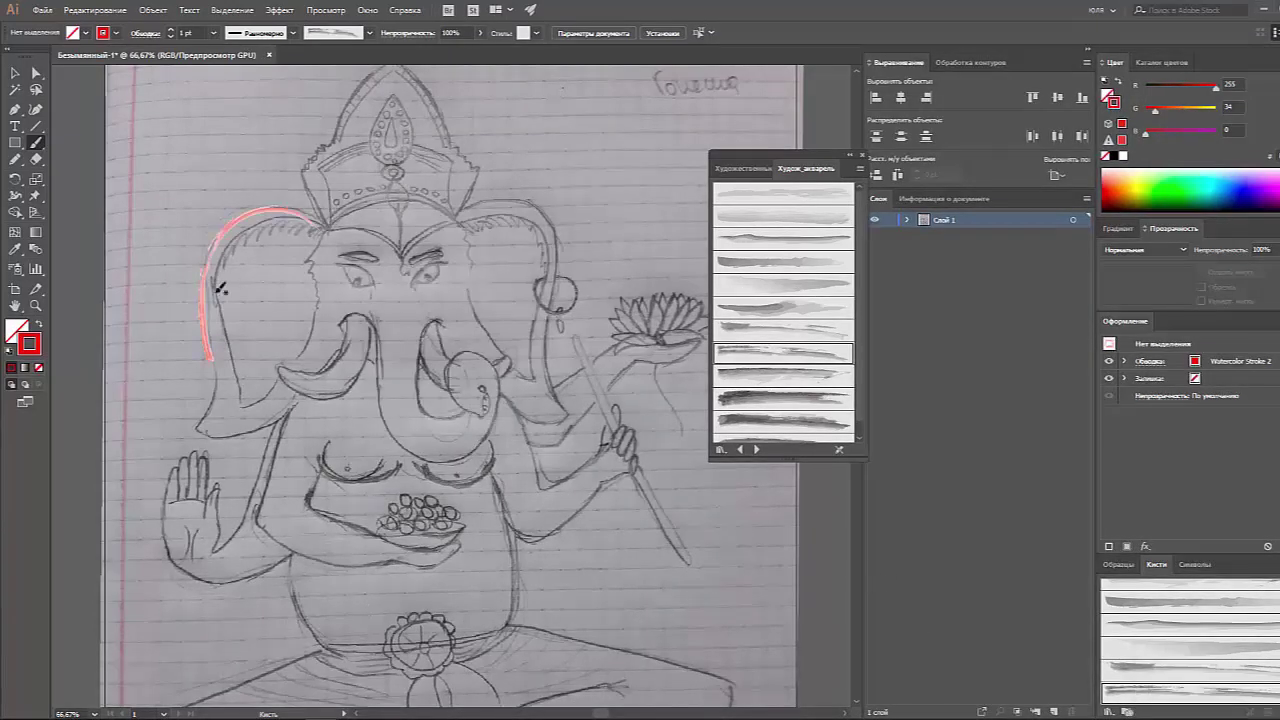
mouse_move(210, 345)
left_mouse_down()
mouse_move(290, 402)
mouse_move(256, 214)
left_mouse_up()
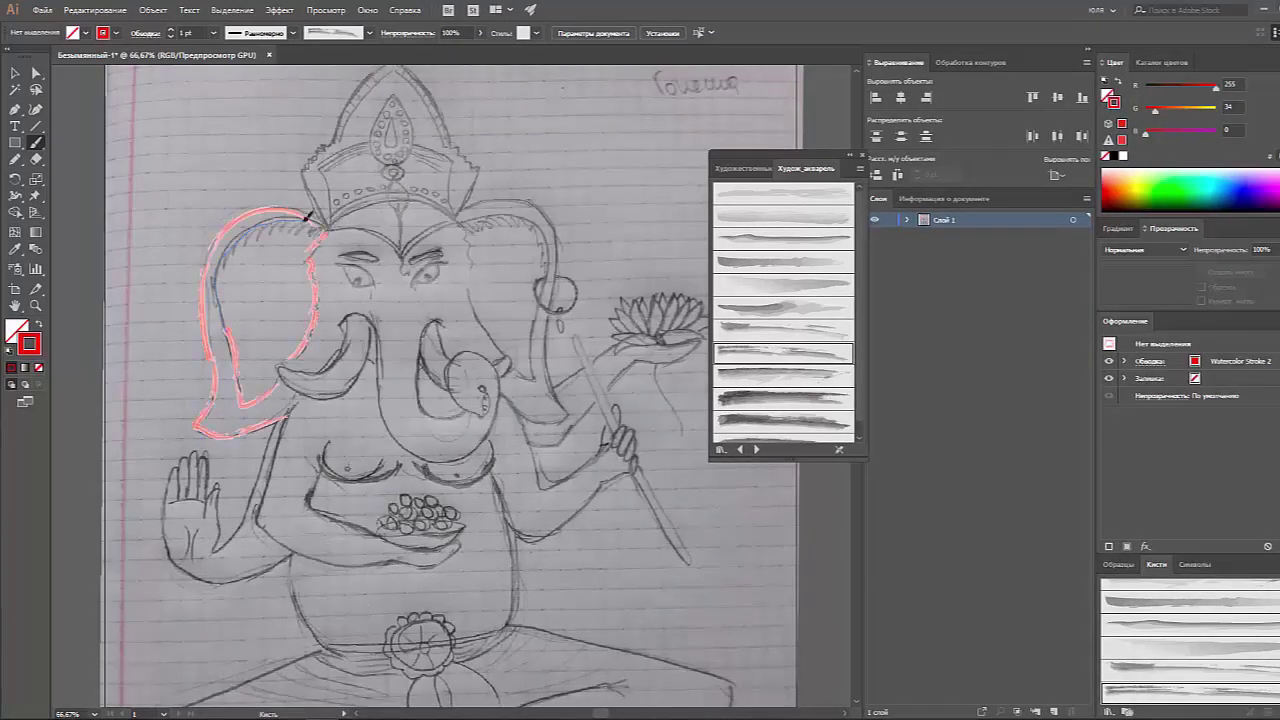
left_click_drag(345, 262, 374, 252)
left_click_drag(345, 318, 290, 372)
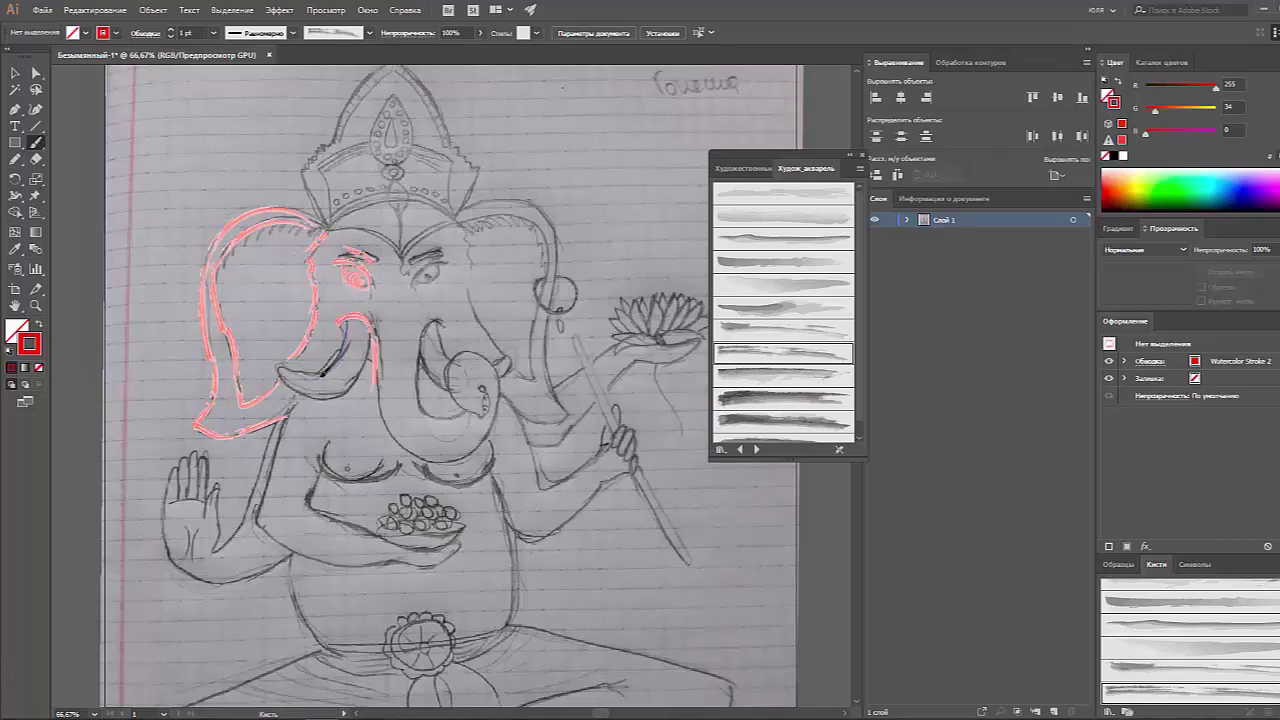
Step: Trace the crown's left edge, tip, headband and base band with jewel
left_click_drag(305, 170, 395, 240)
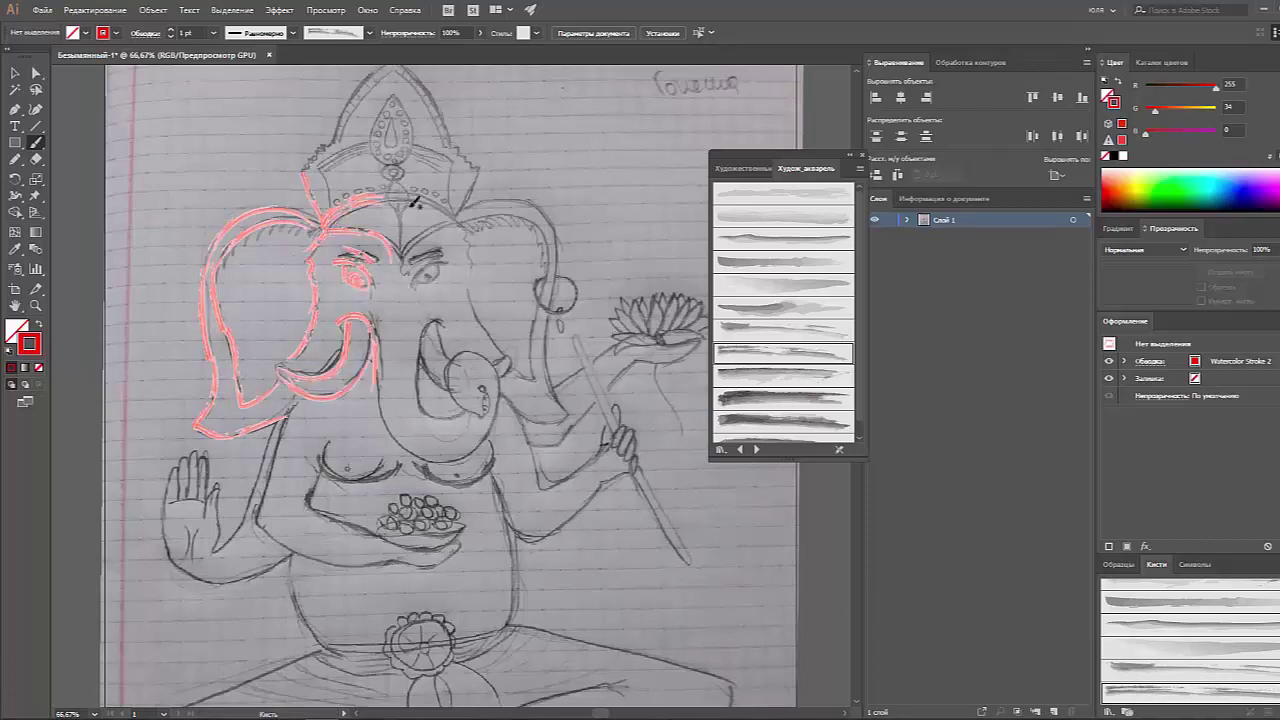
scroll(350, 145, "up", 1)
mouse_move(385, 98)
left_mouse_down()
mouse_move(332, 182)
mouse_move(368, 182)
left_mouse_up()
left_click_drag(385, 135, 395, 212)
scroll(380, 300, "down", 5)
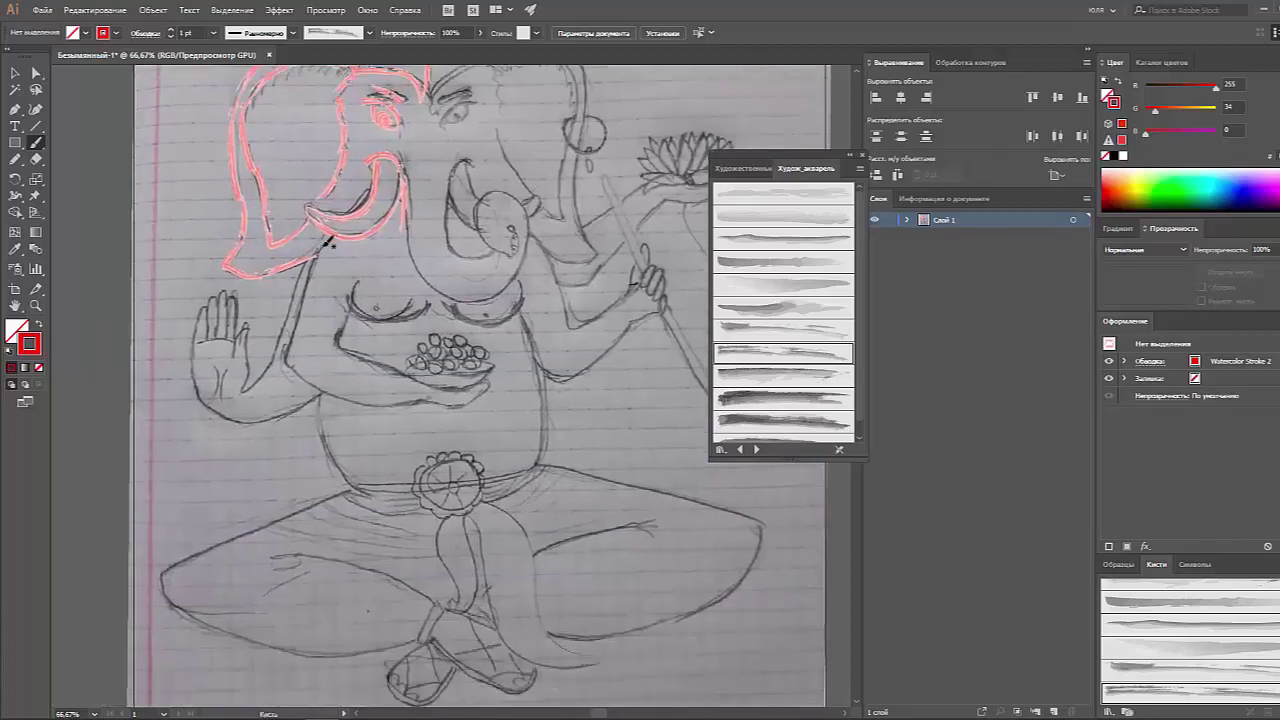
Step: Trace the left arm, belly outline, and the plate rim with its fruits
left_click_drag(300, 280, 288, 355)
left_click_drag(345, 300, 335, 330)
mouse_move(287, 367)
left_mouse_down()
mouse_move(375, 400)
mouse_move(490, 380)
left_mouse_up()
mouse_move(405, 368)
left_mouse_down()
mouse_move(495, 360)
mouse_move(446, 325)
left_mouse_up()
left_click_drag(348, 290, 428, 310)
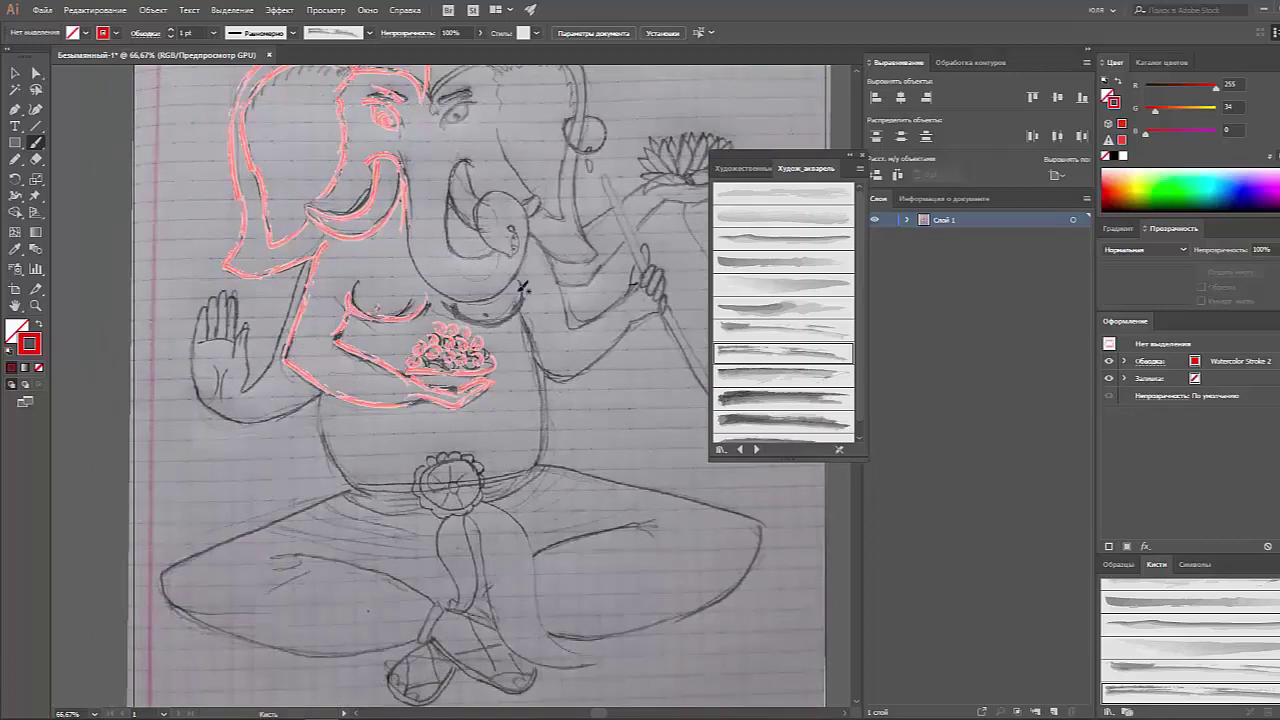
Step: Trace the chest line, waistband, and the left leg's inner and lower outlines
mouse_move(318, 395)
left_mouse_down()
mouse_move(334, 486)
mouse_move(415, 490)
left_mouse_up()
left_click_drag(340, 492, 170, 600)
mouse_move(270, 550)
left_mouse_down()
mouse_move(440, 605)
mouse_move(420, 640)
left_mouse_up()
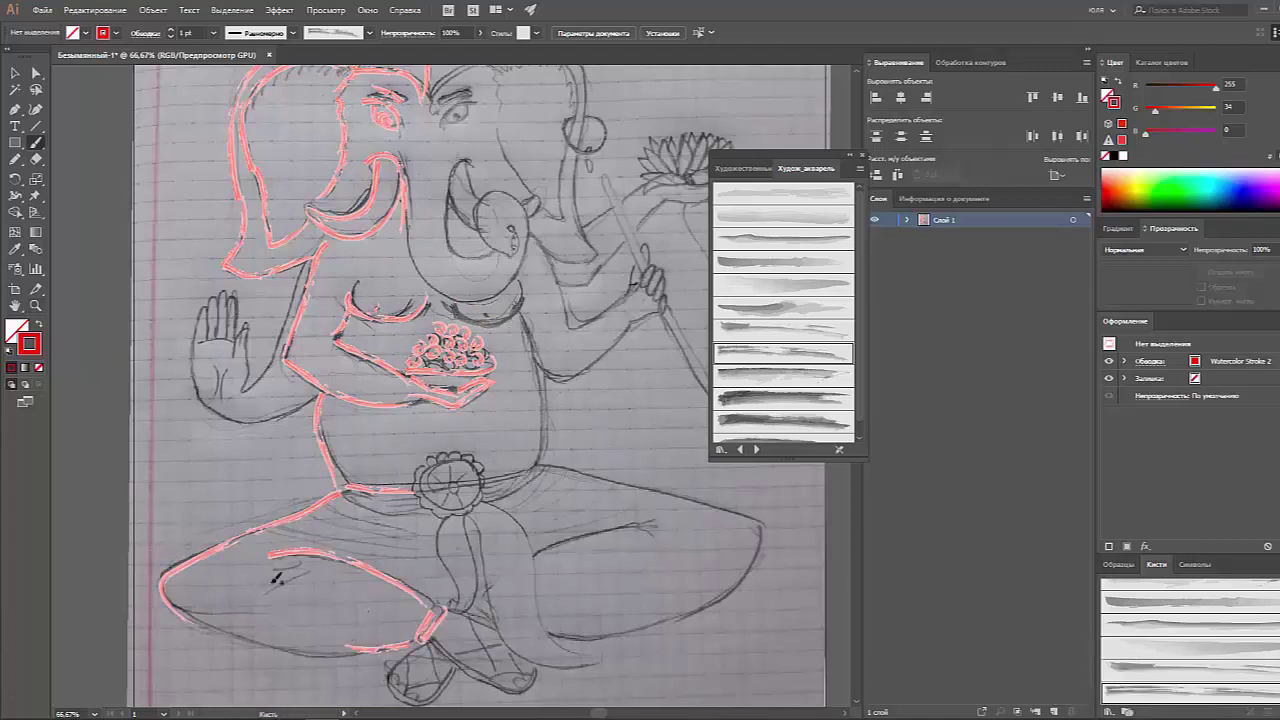
left_click_drag(170, 598, 377, 641)
Step: Outline the waist medallion, hanging sash, and the raised arm and hand
mouse_move(432, 462)
left_mouse_down()
mouse_move(454, 488)
mouse_move(452, 600)
left_mouse_up()
left_click_drag(458, 510, 463, 578)
mouse_move(308, 256)
left_mouse_down()
mouse_move(246, 386)
mouse_move(320, 396)
left_mouse_up()
mouse_move(248, 328)
left_mouse_down()
mouse_move(238, 378)
mouse_move(214, 296)
mouse_move(236, 345)
mouse_move(215, 400)
mouse_move(246, 378)
left_mouse_up()
Step: Zoom out and nudge the small stray stroke near the belly, then undo the move
key("Escape")
key("ctrl+minus")
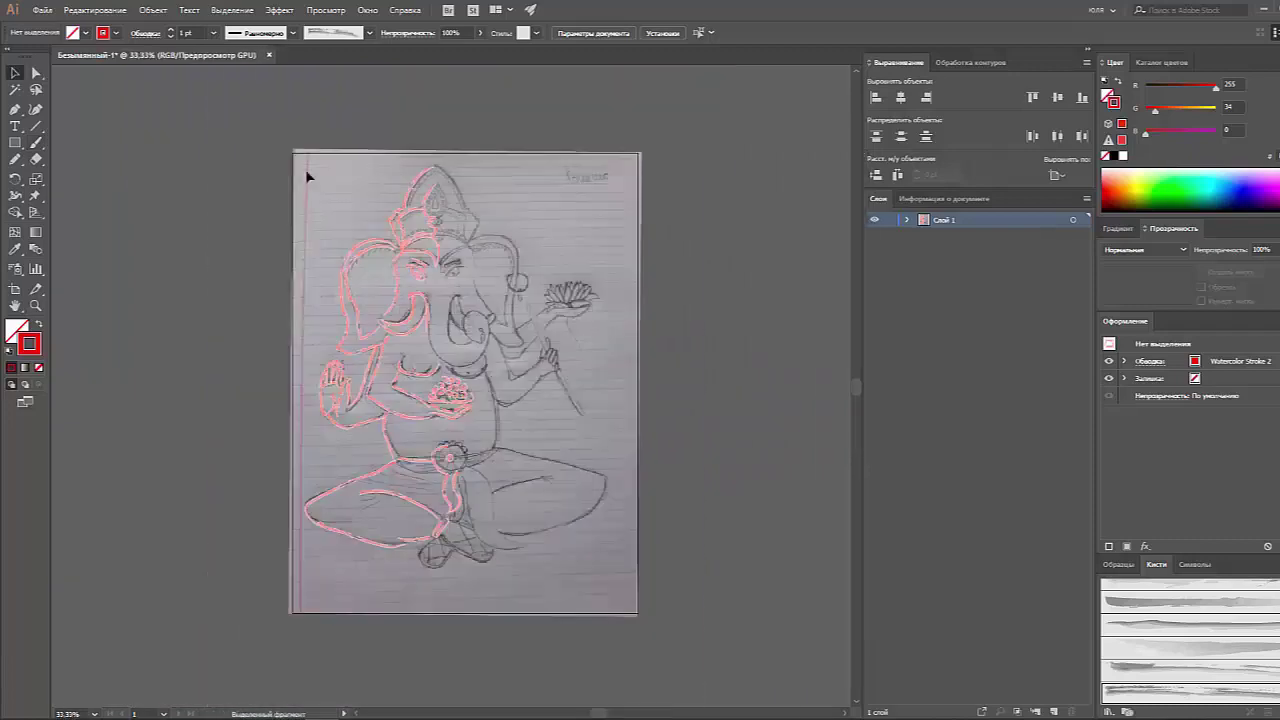
key("ctrl+a")
left_click(15, 72)
left_click(91, 114)
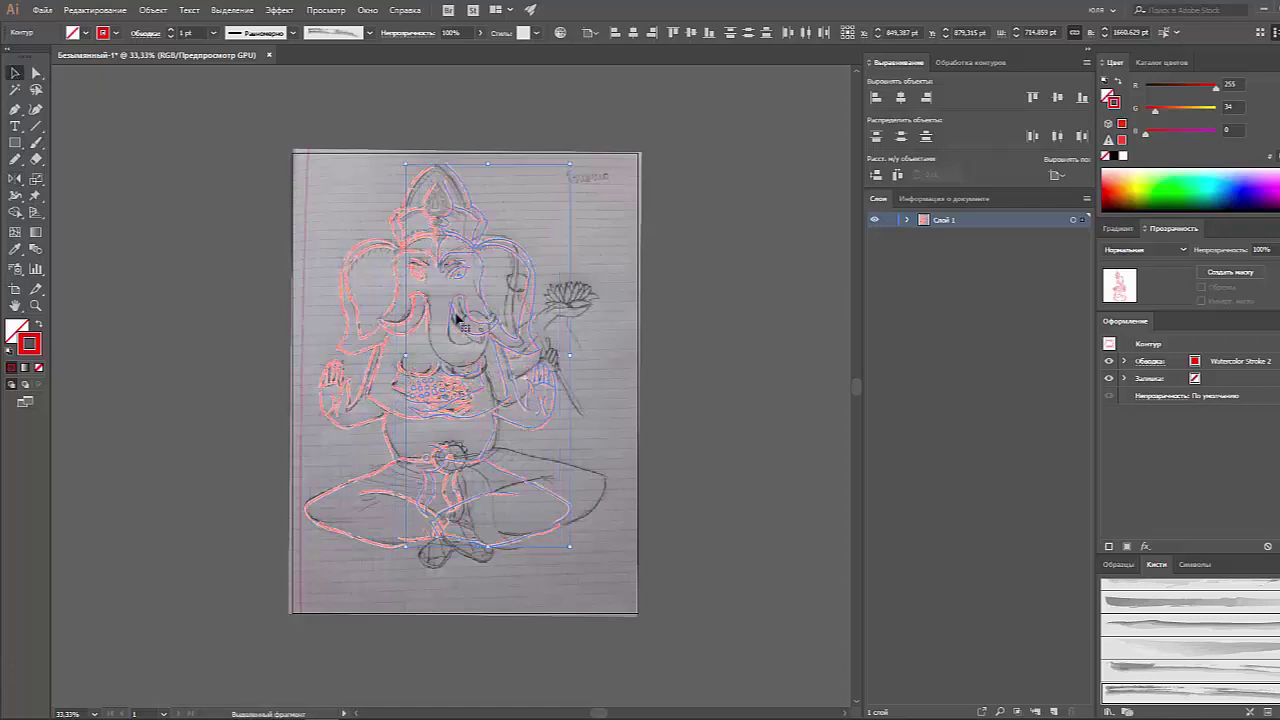
left_click(476, 398)
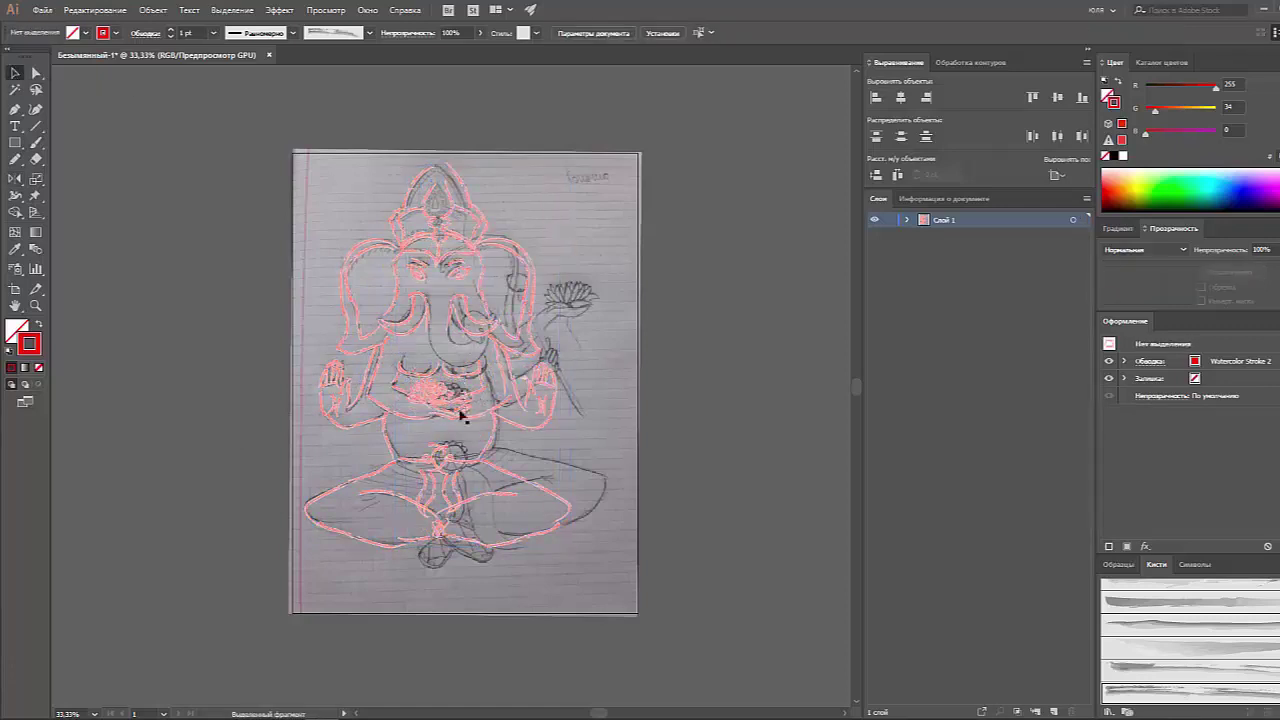
left_click(418, 400)
left_click_drag(418, 400, 430, 408)
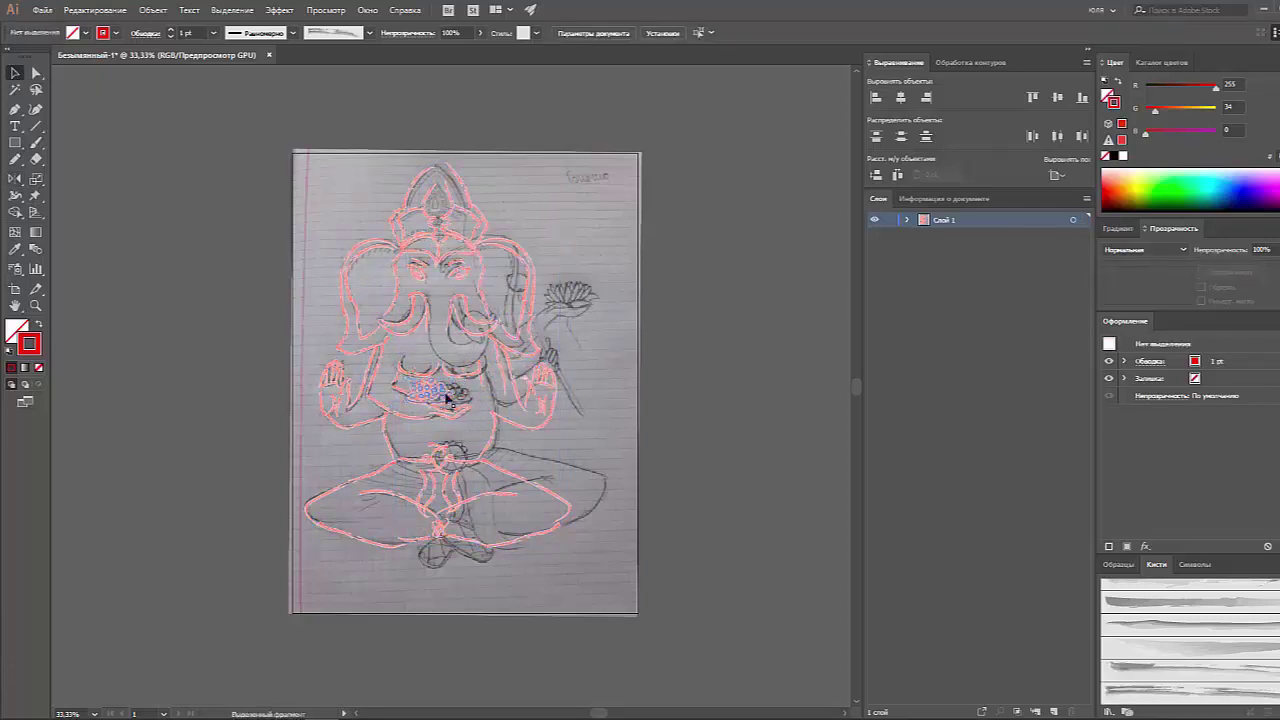
left_click(525, 403)
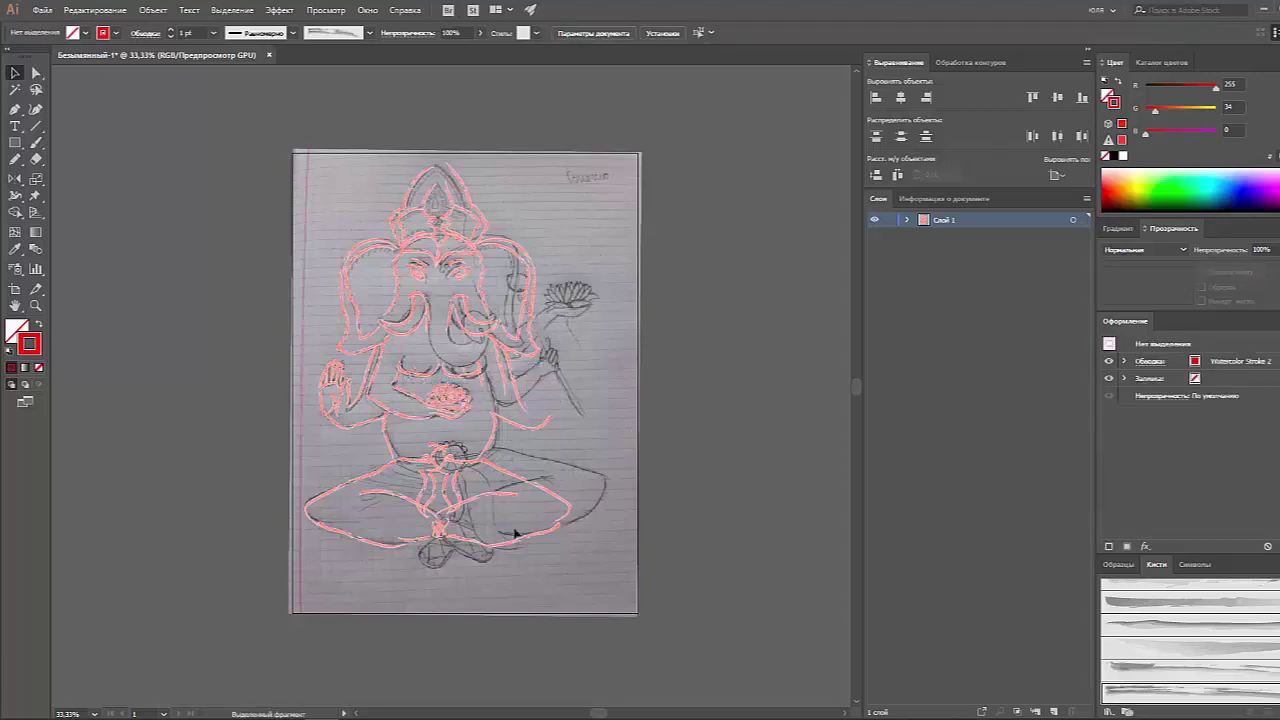
key("ctrl+z")
key("ctrl+z")
key("ctrl+z")
key("ctrl+z")
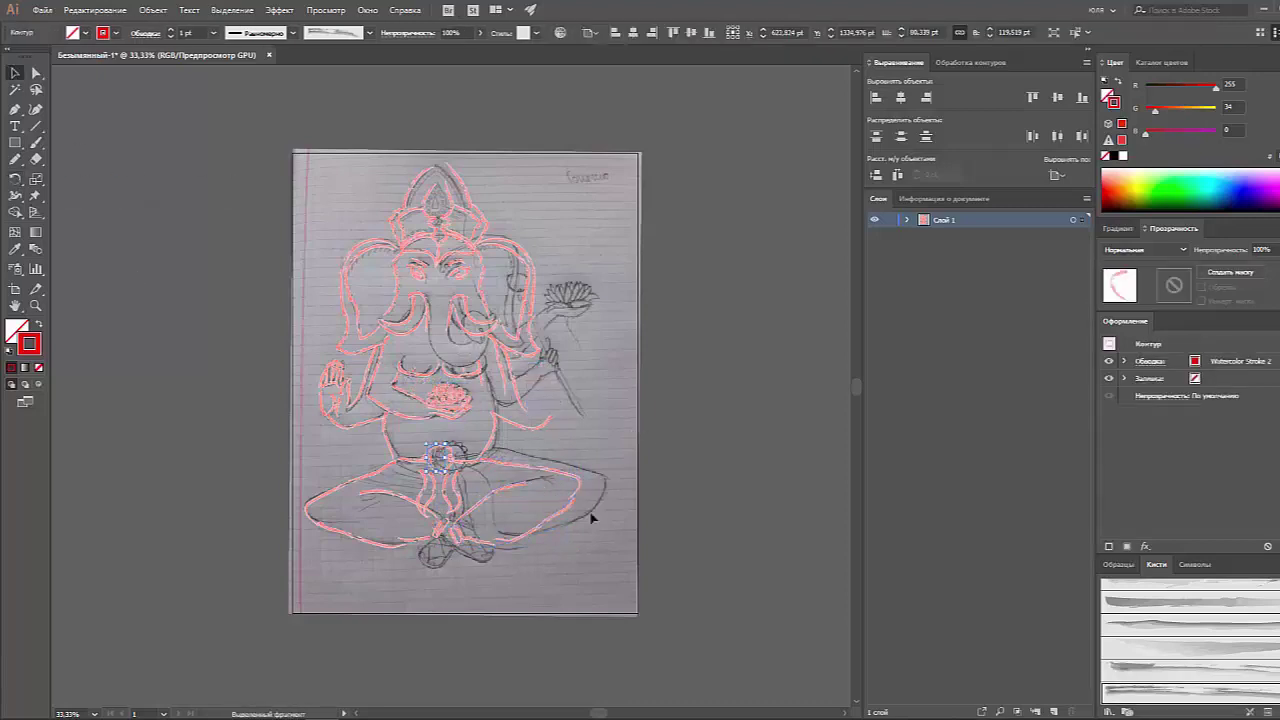
key("ctrl+shift+a")
Step: Zoom to 50%, trace the trunk curl in red, and cut the trunk path with Scissors
key("ctrl+plus")
key("b")
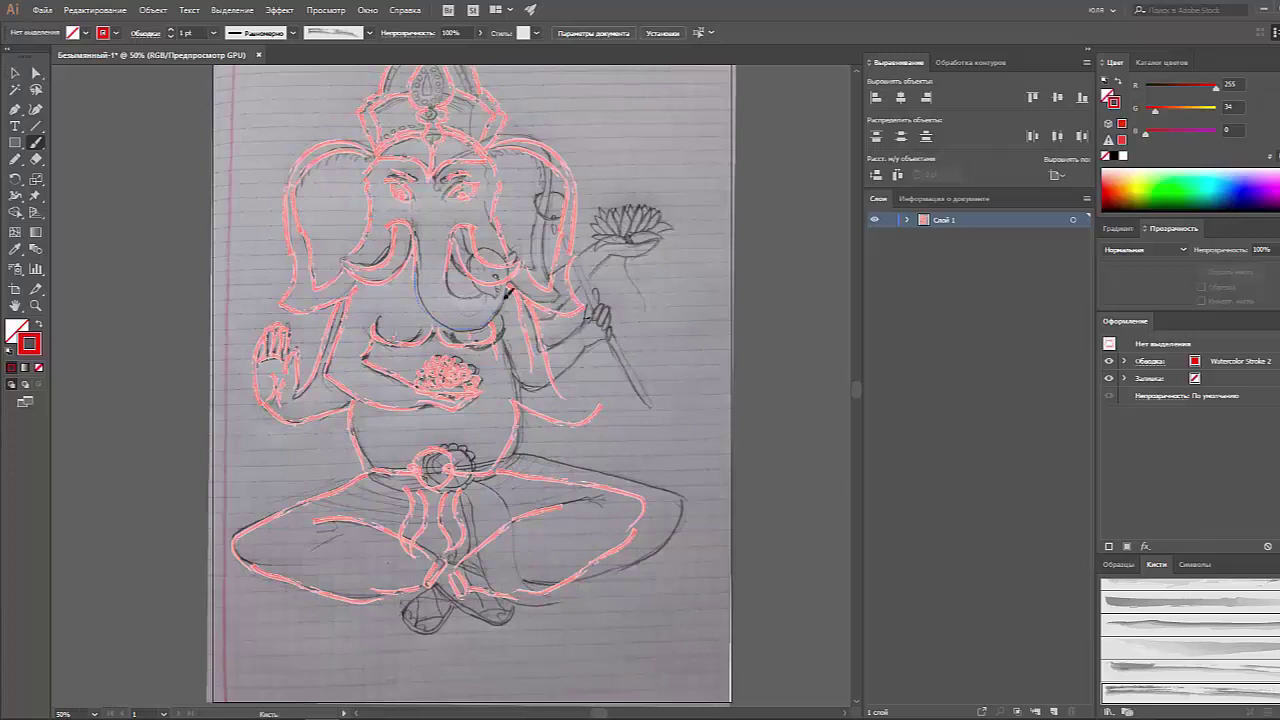
left_click_drag(505, 288, 472, 290)
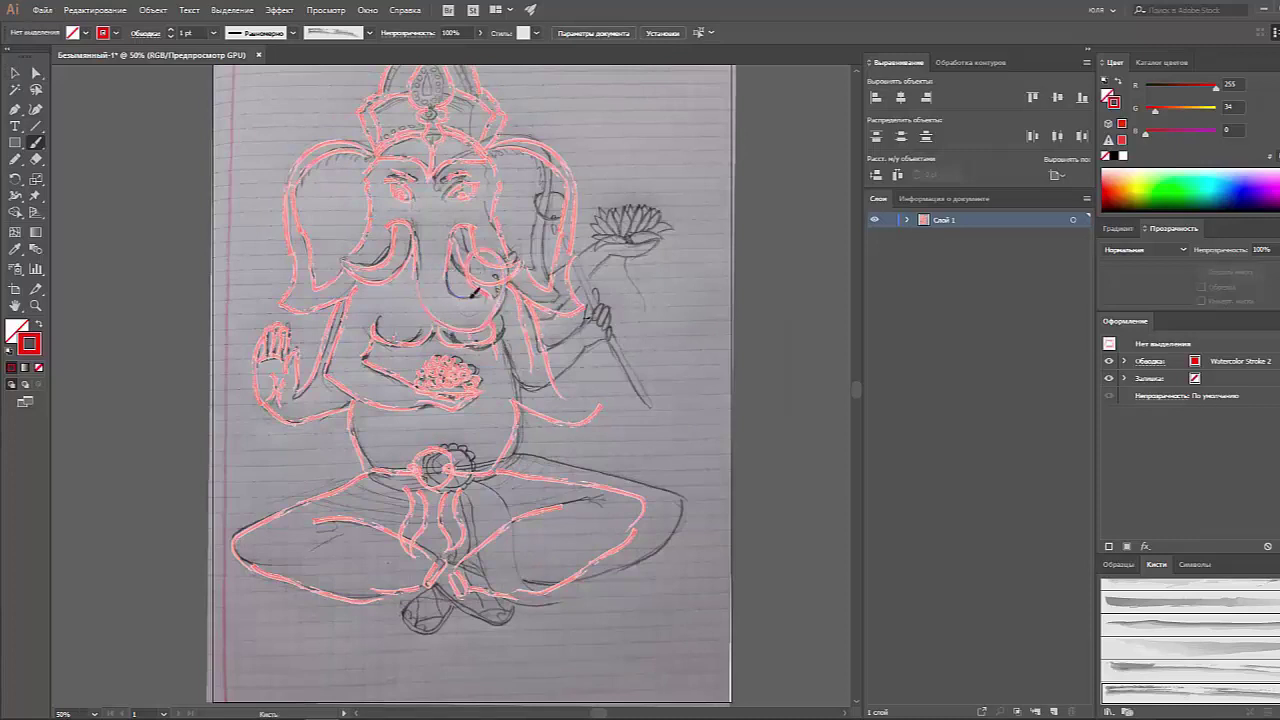
key("c")
left_click(466, 266)
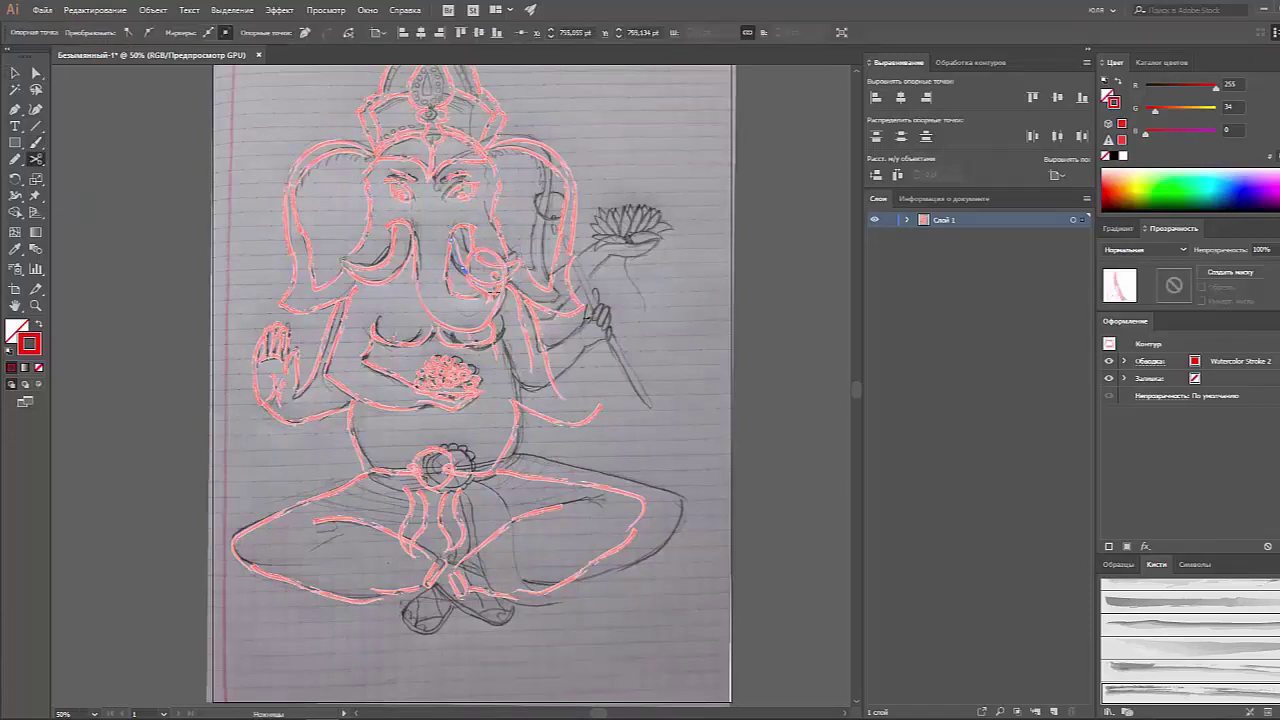
key("Return")
key("v")
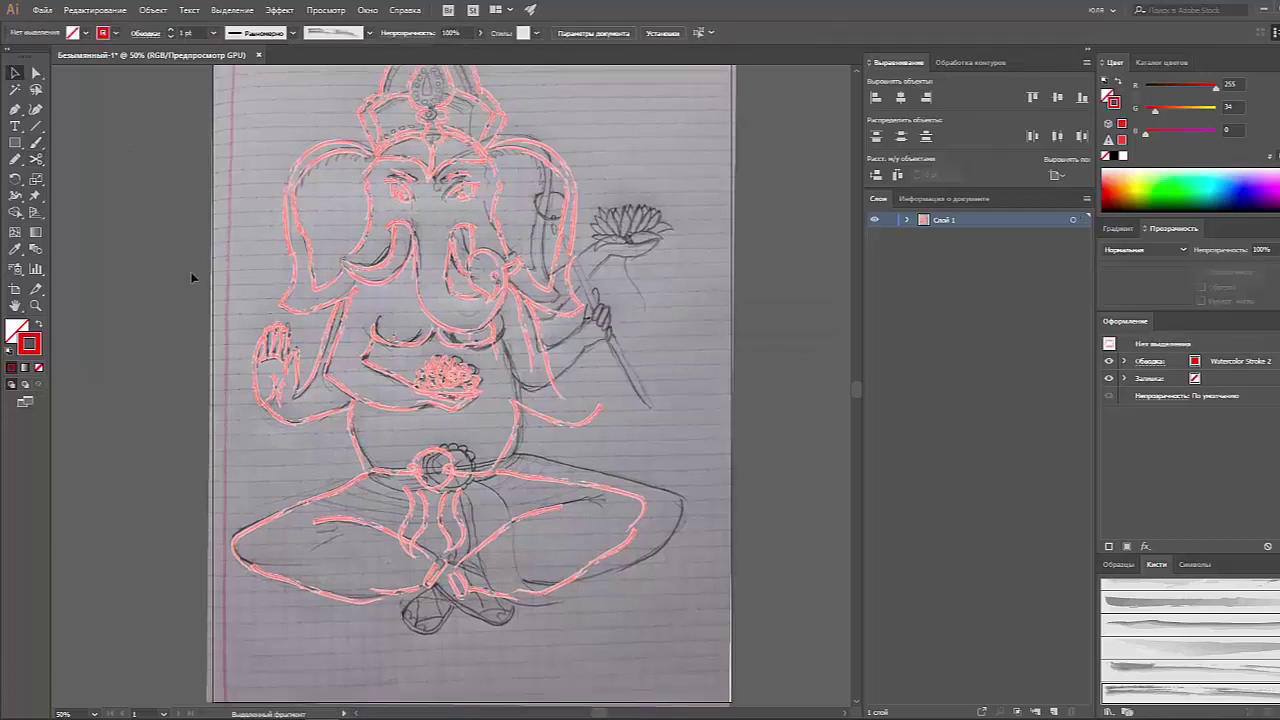
Step: Check the short mouth stroke, then paint another red stroke on the figure's right side
left_click(565, 428)
left_click(664, 358)
left_click(484, 343)
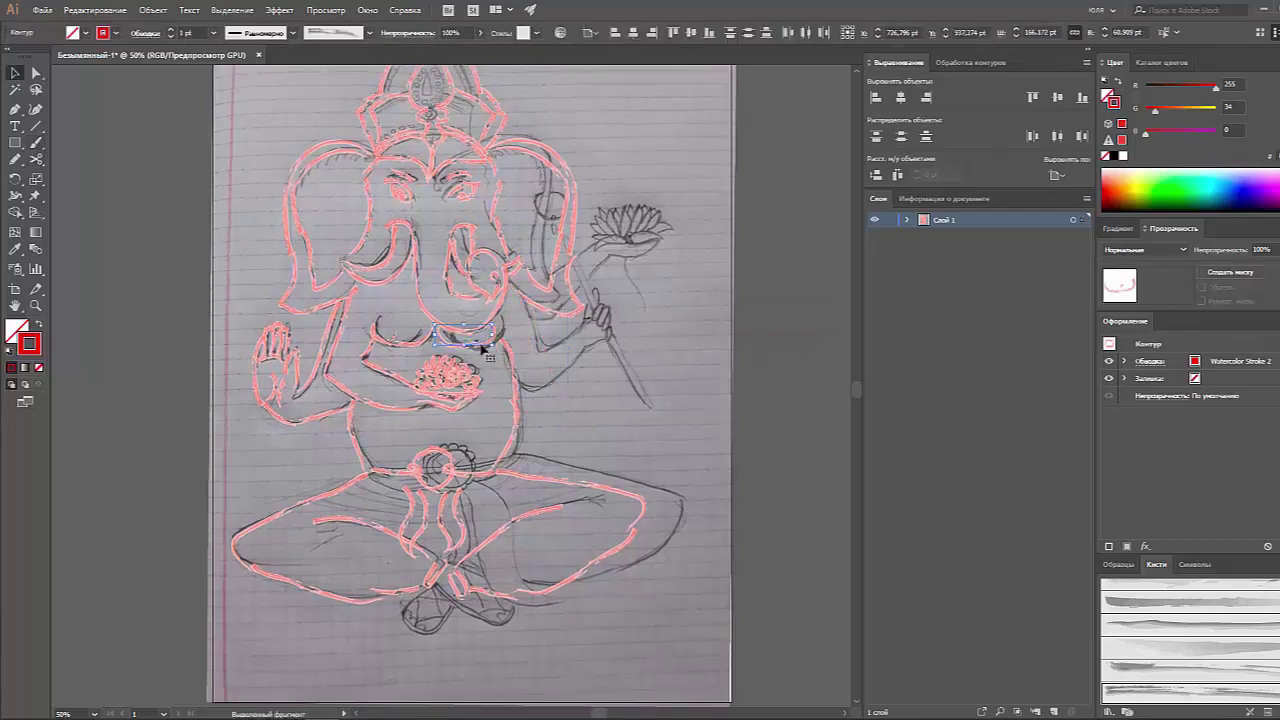
key("ctrl+shift+a")
key("b")
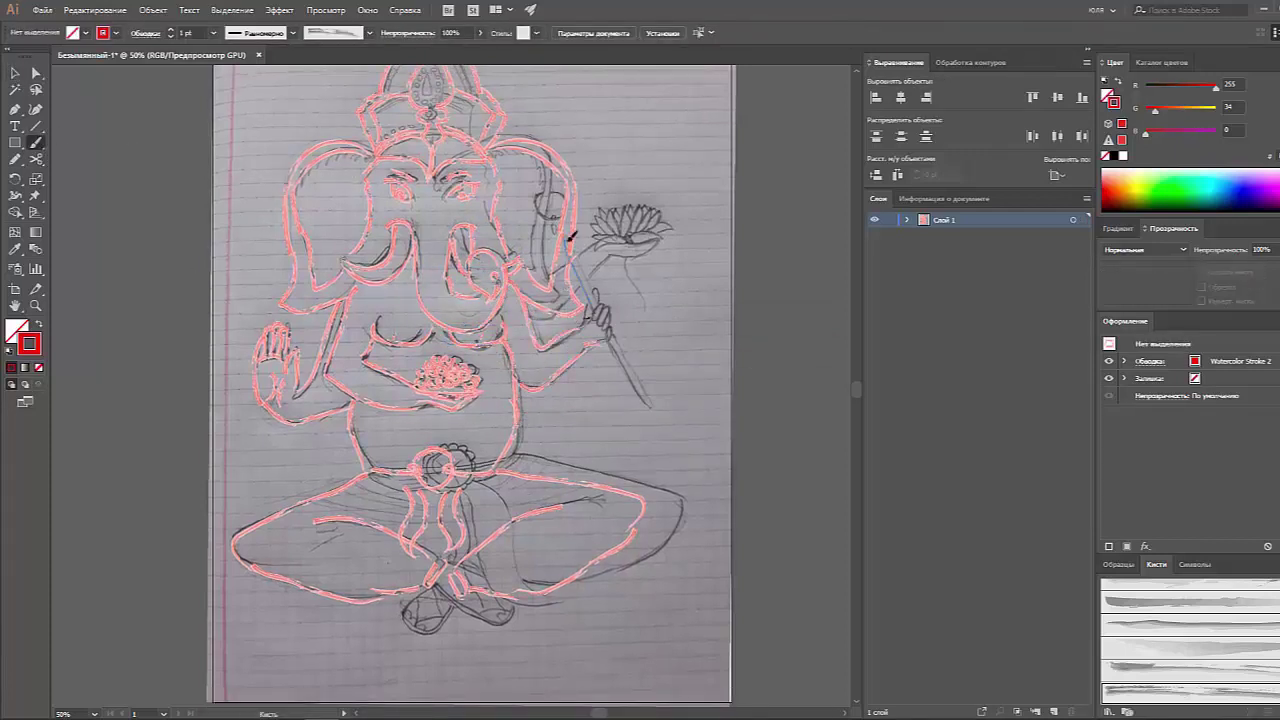
left_click_drag(572, 236, 650, 405)
Step: Inspect the path near the crown, then trace the lotus petals in red
key("v")
scroll(605, 640, "up", 3)
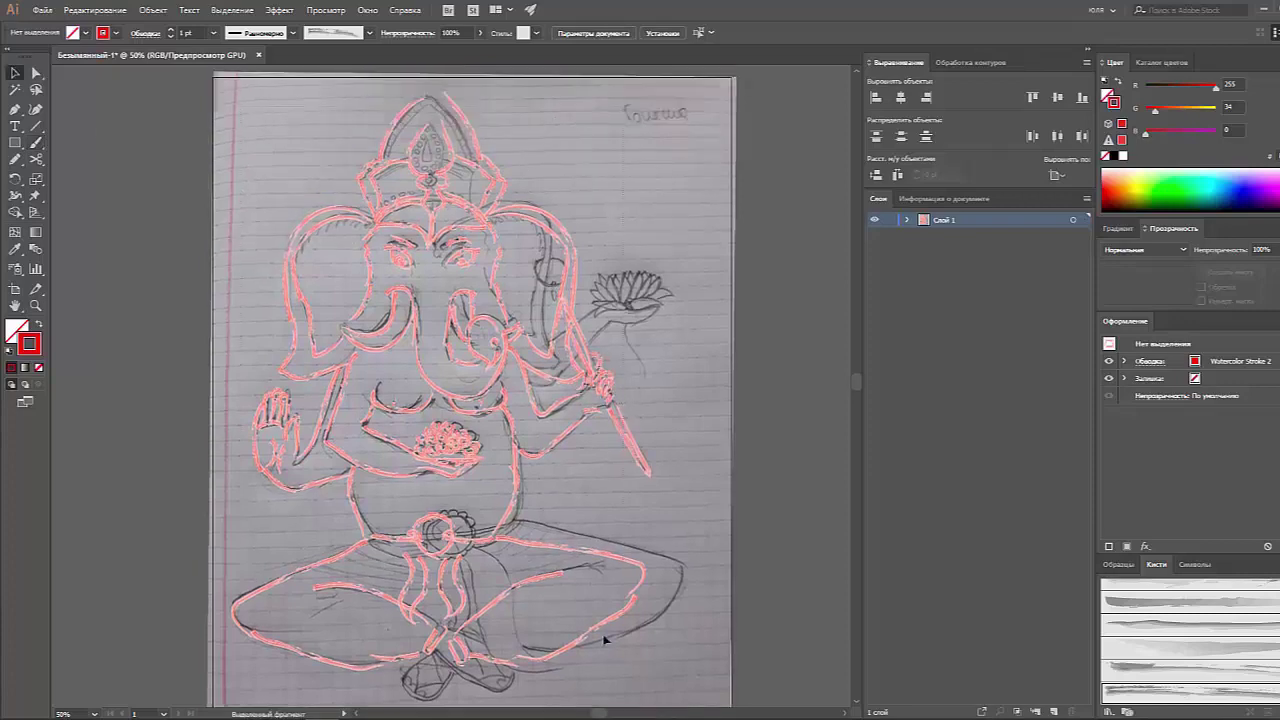
scroll(604, 640, "up", 3)
scroll(604, 640, "down", 3)
left_click(432, 197)
key("a")
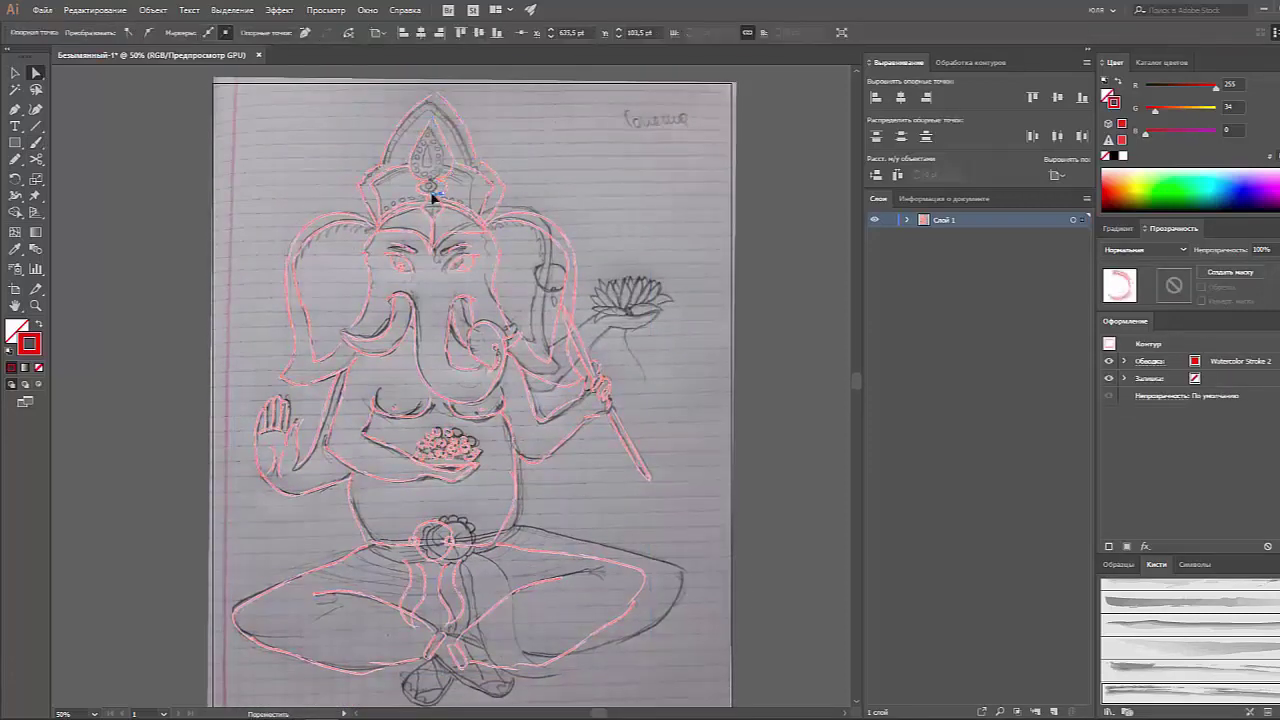
key("ctrl+shift+a")
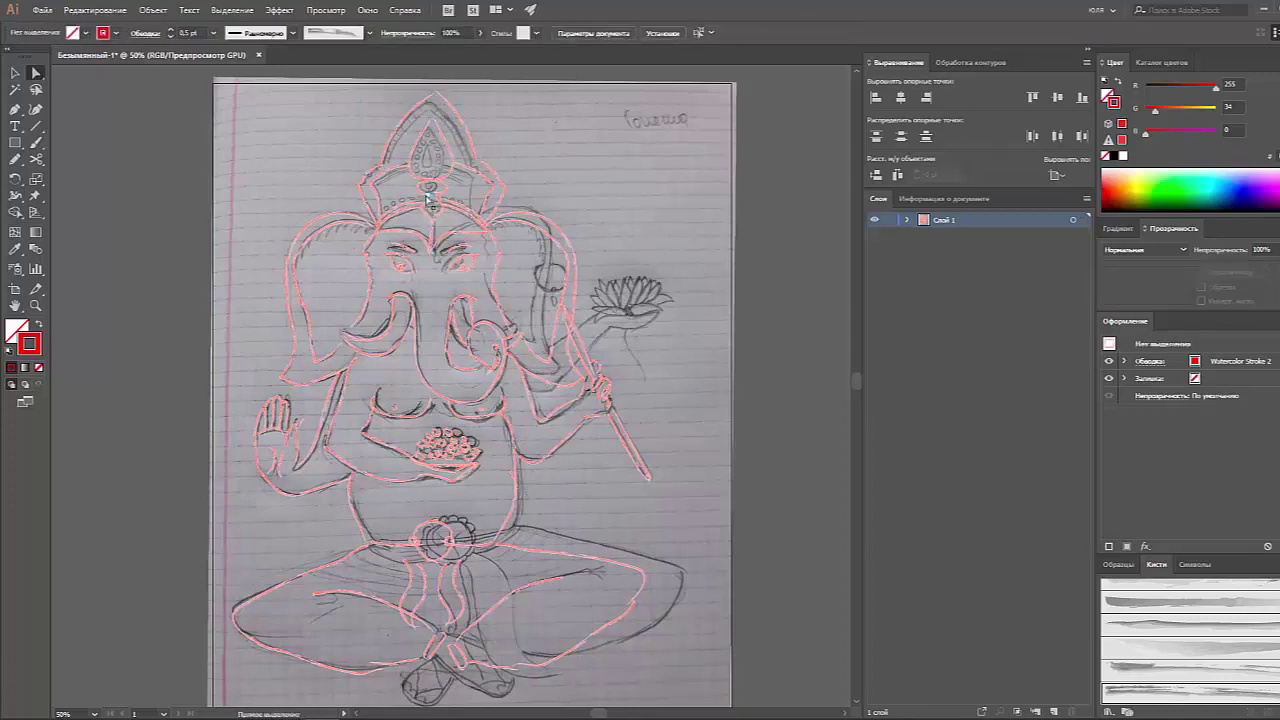
scroll(428, 200, "down", 1)
key("b")
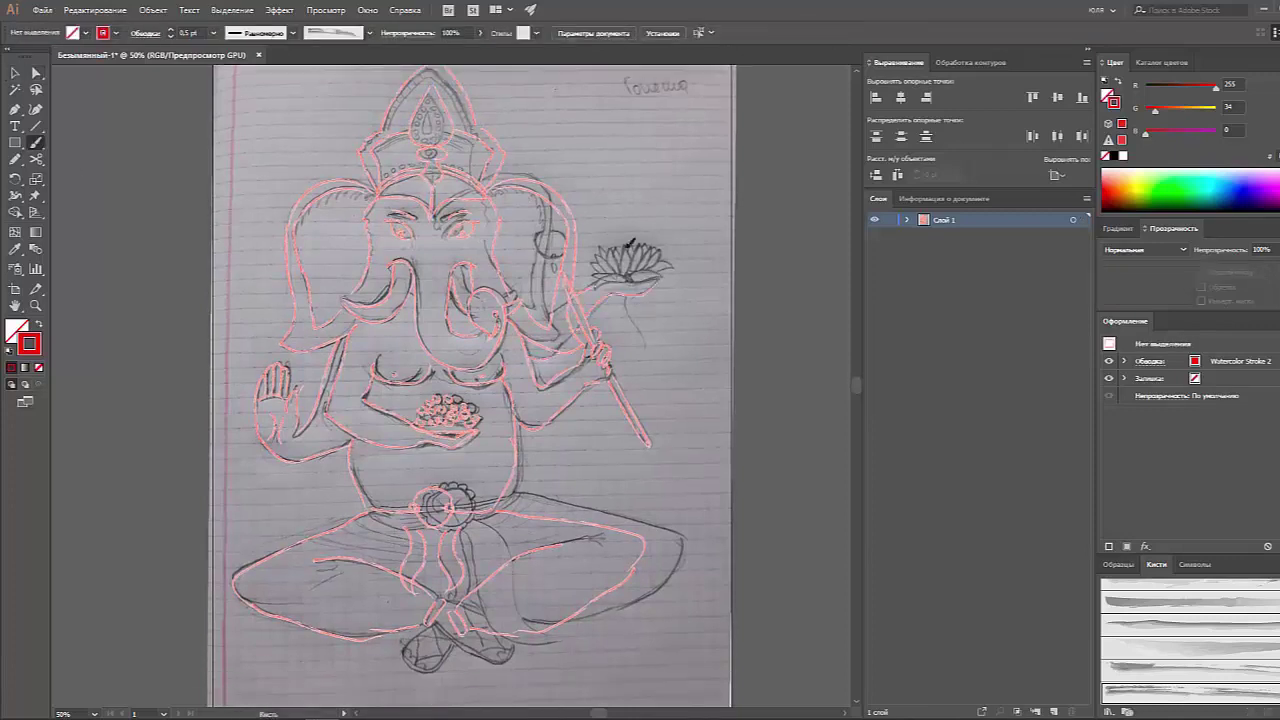
mouse_move(630, 242)
left_mouse_down()
mouse_move(665, 268)
mouse_move(618, 275)
mouse_move(592, 262)
mouse_move(670, 258)
mouse_move(640, 311)
left_mouse_up()
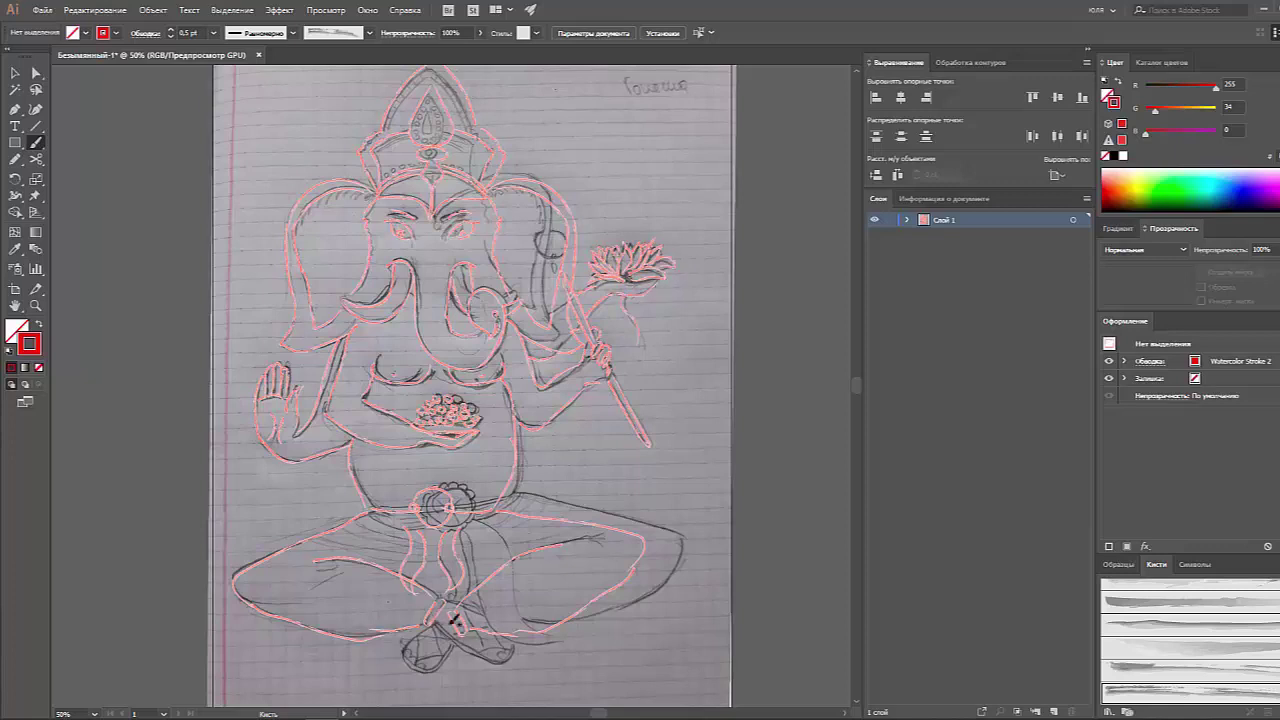
Step: Check the central and right leg paths, then trace around the left foot in red
left_click(452, 560, "ctrl")
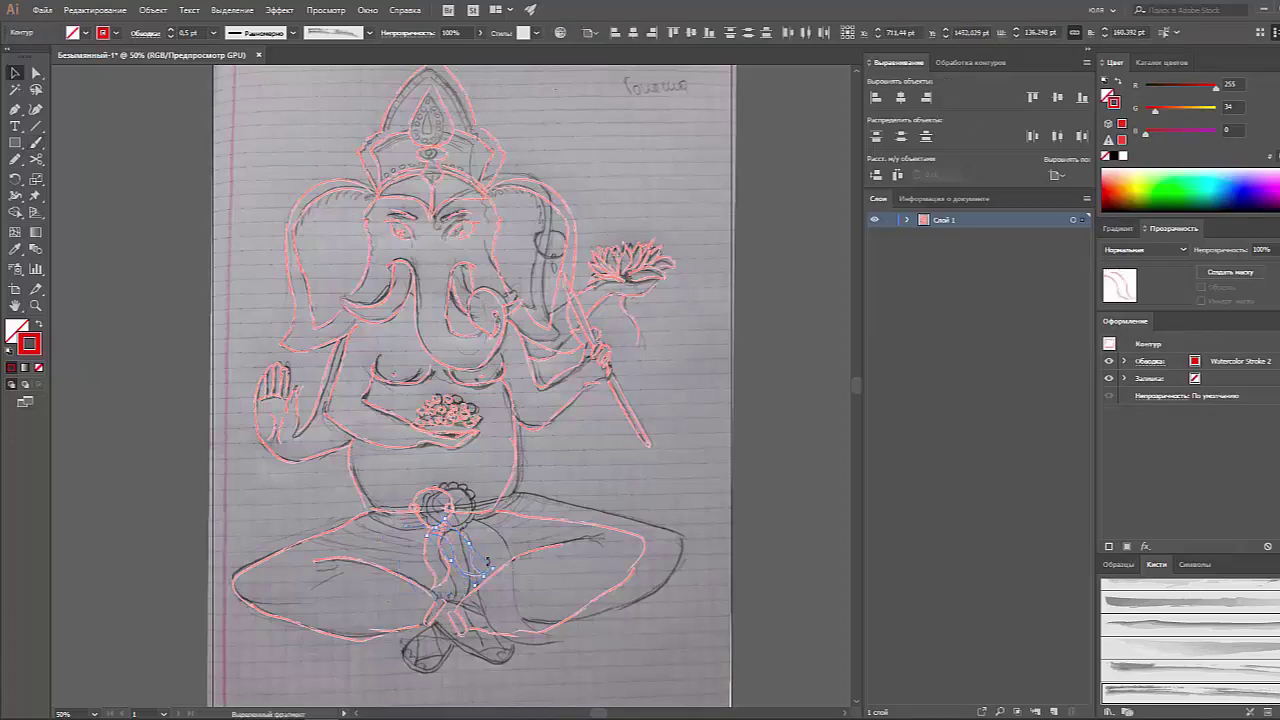
left_click(500, 537)
key("p")
scroll(538, 588, "down", 2)
key("ctrl+shift+a")
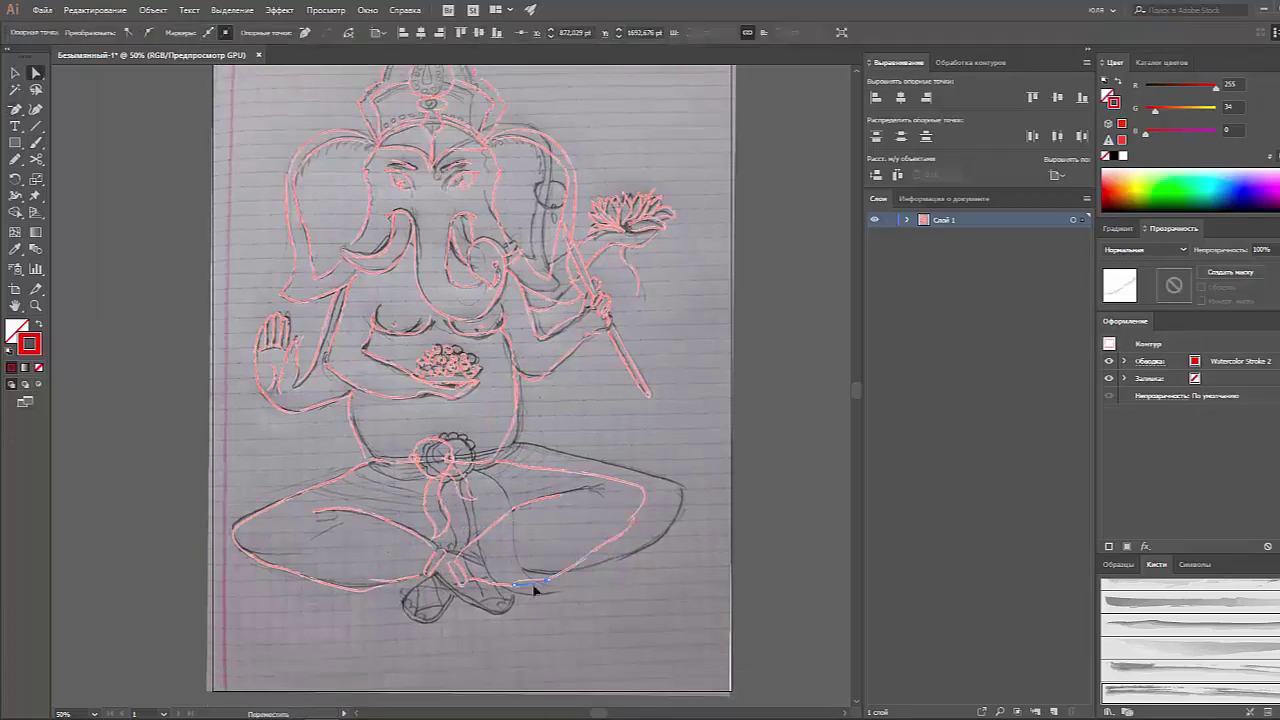
scroll(530, 590, "down", 1)
key("n")
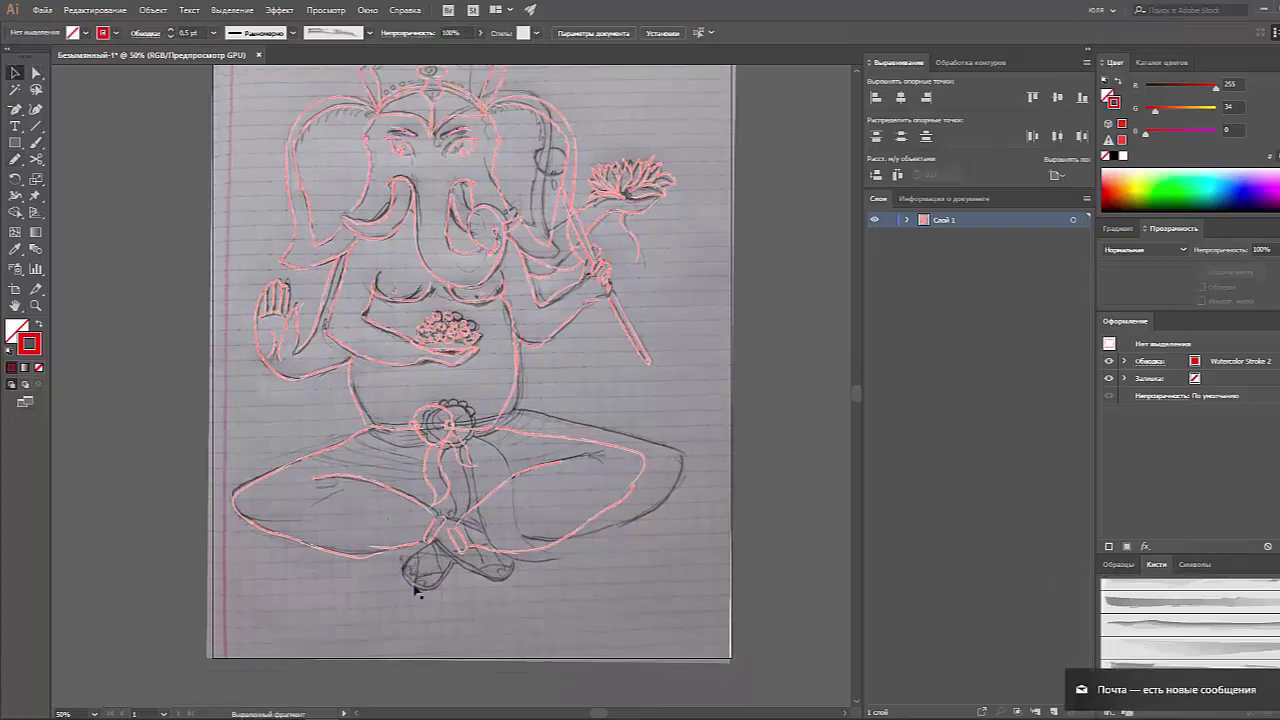
key("b")
mouse_move(452, 528)
left_mouse_down()
mouse_move(416, 575)
mouse_move(522, 550)
left_mouse_up()
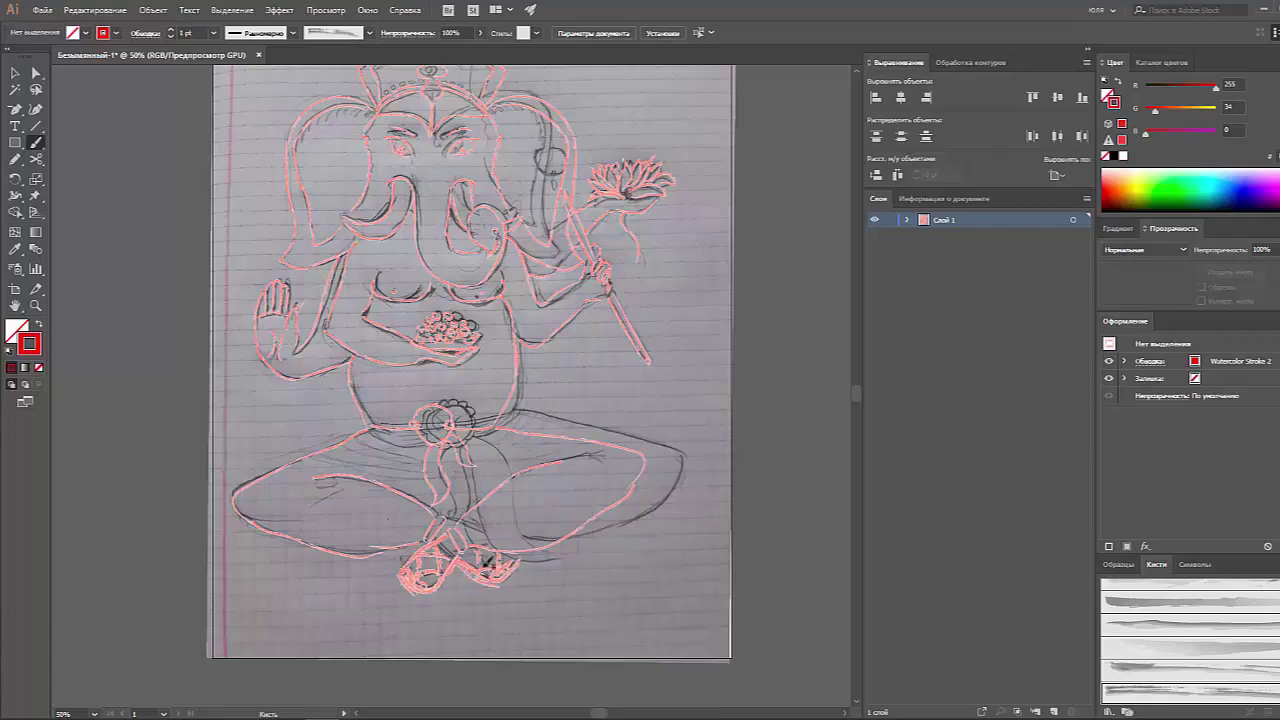
Step: Fade the placed sketch photo to 23% opacity
key("v")
left_click(700, 150)
left_click(714, 33)
left_click_drag(720, 48, 673, 48)
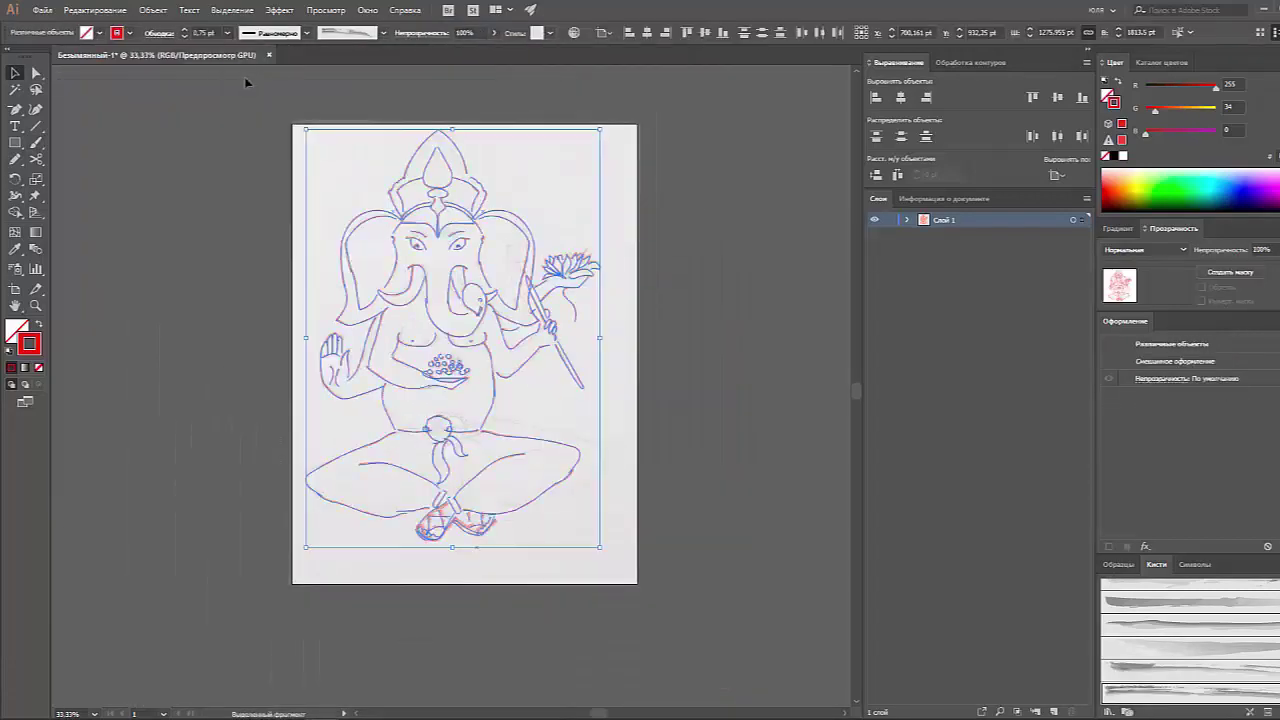
Step: Set the stroke weight to 0.5 pt
left_click(228, 33)
left_click(246, 62)
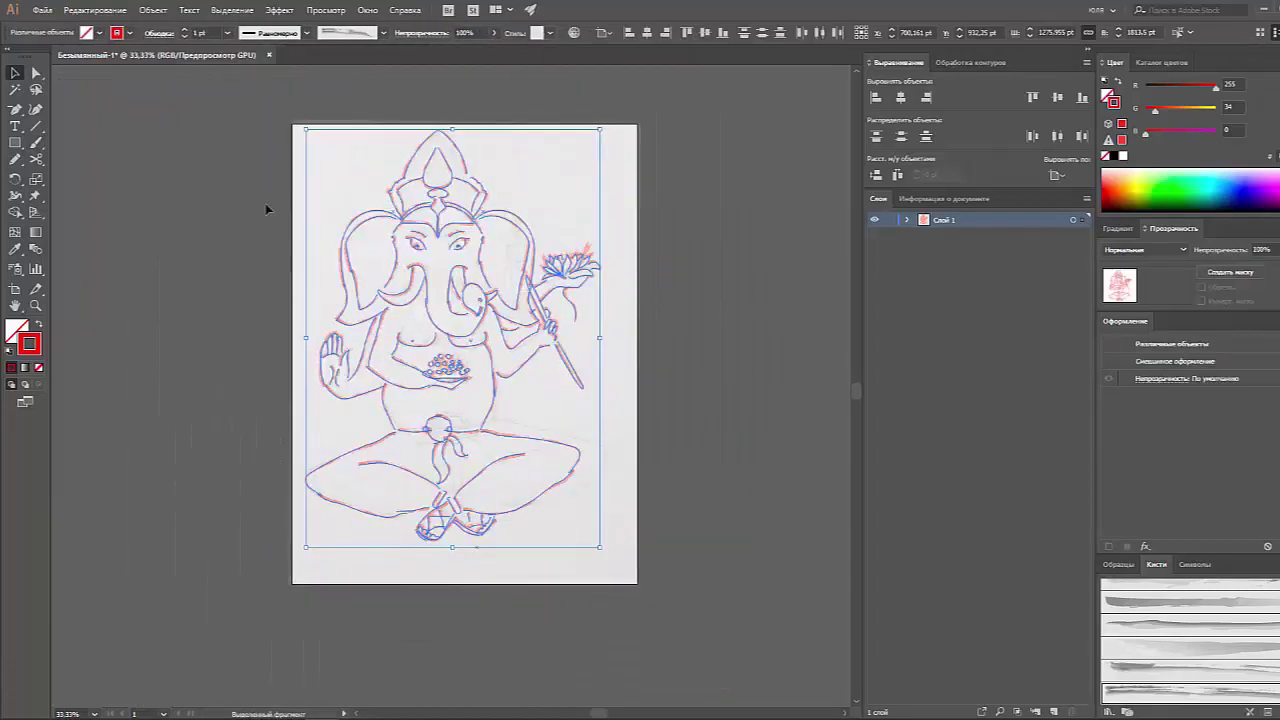
left_click(266, 206)
key("ctrl+z")
left_click(247, 155)
Step: Add a stroke at the crown and paint fold lines across the crossed legs
scroll(557, 337, "up", 1)
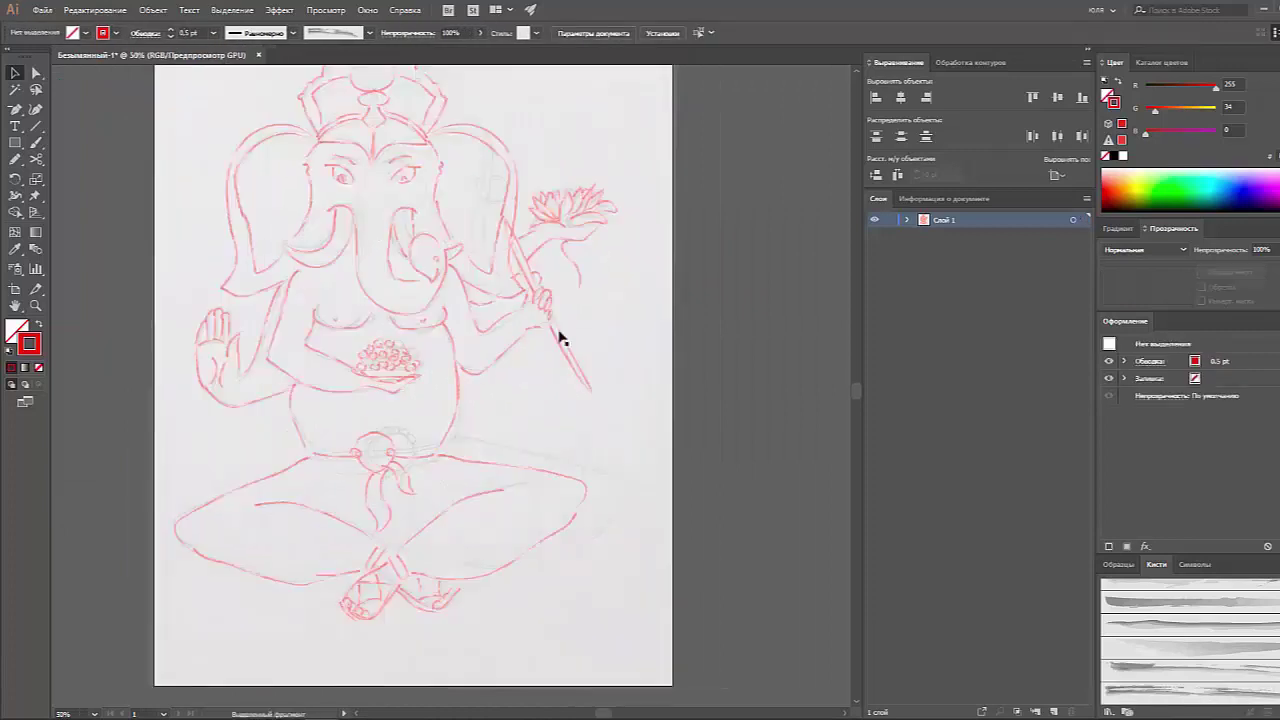
key("b")
scroll(350, 130, "up", 1)
mouse_move(380, 128)
left_mouse_down()
mouse_move(363, 123)
mouse_move(378, 97)
left_mouse_up()
scroll(380, 95, "up", 1)
key("v")
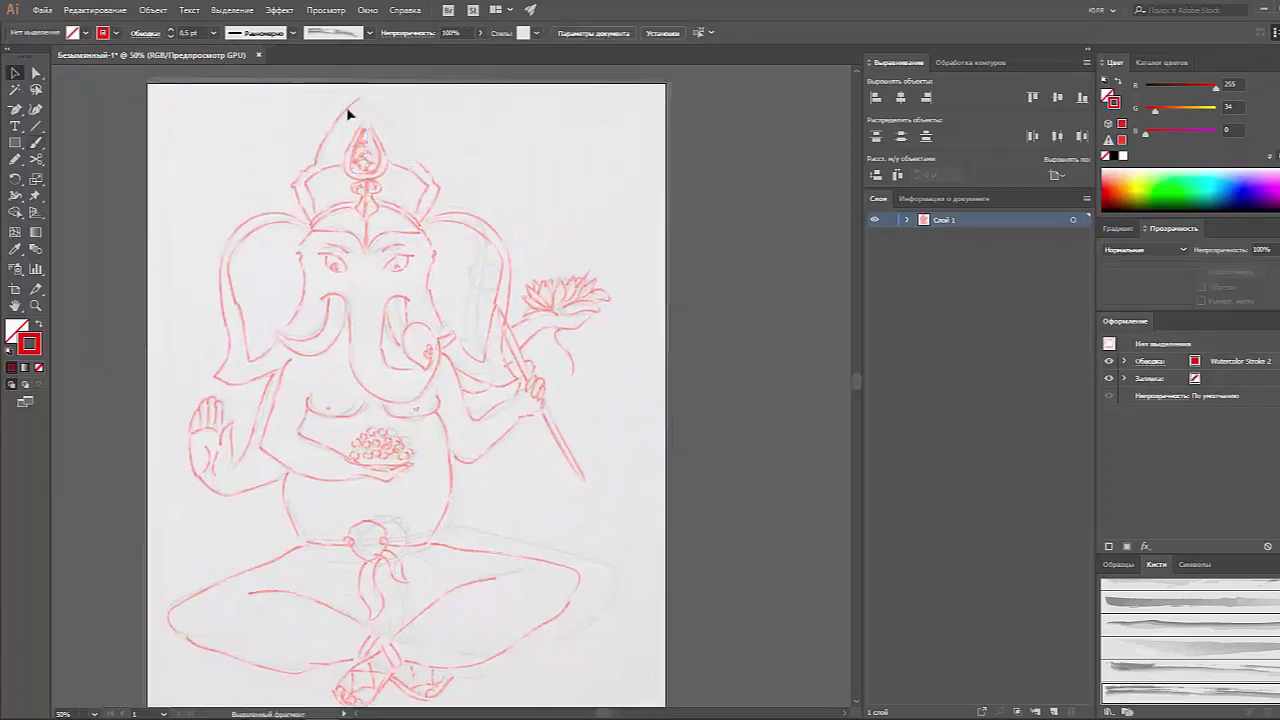
key("b")
scroll(200, 200, "down", 2)
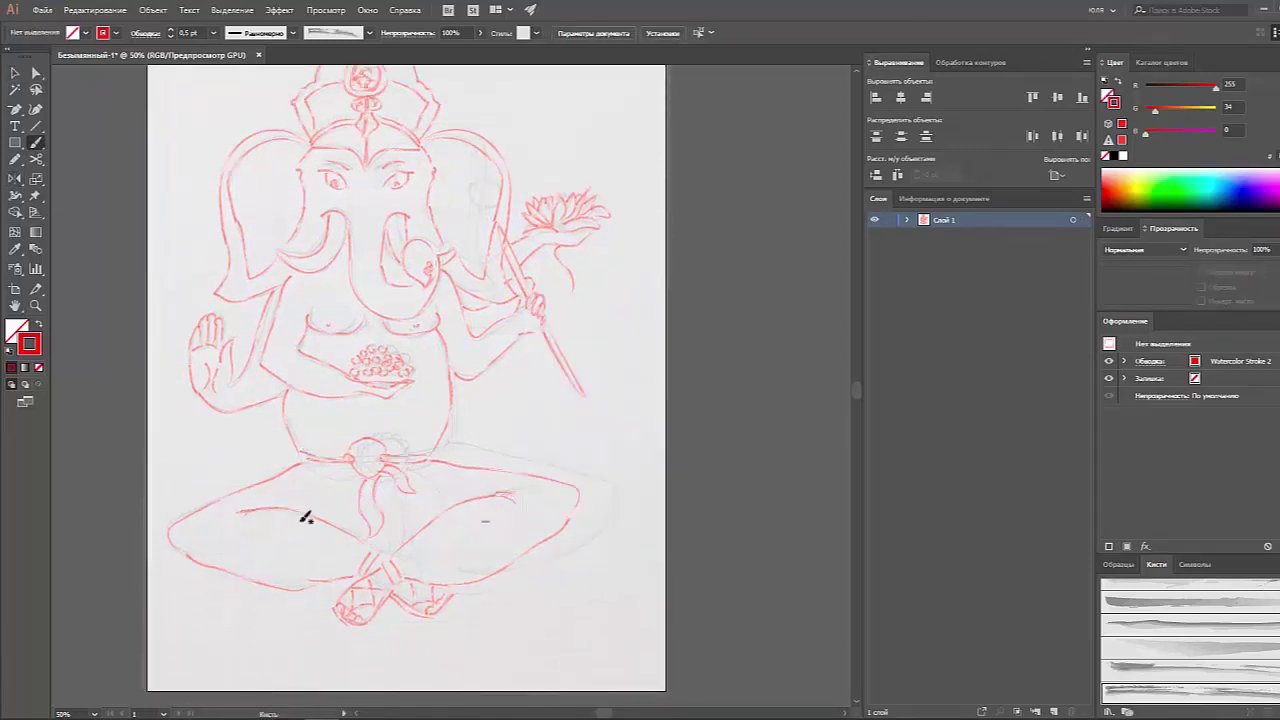
mouse_move(240, 485)
left_mouse_down()
mouse_move(290, 471)
mouse_move(290, 487)
left_mouse_up()
mouse_move(420, 475)
left_mouse_down()
mouse_move(470, 500)
mouse_move(575, 492)
left_mouse_up()
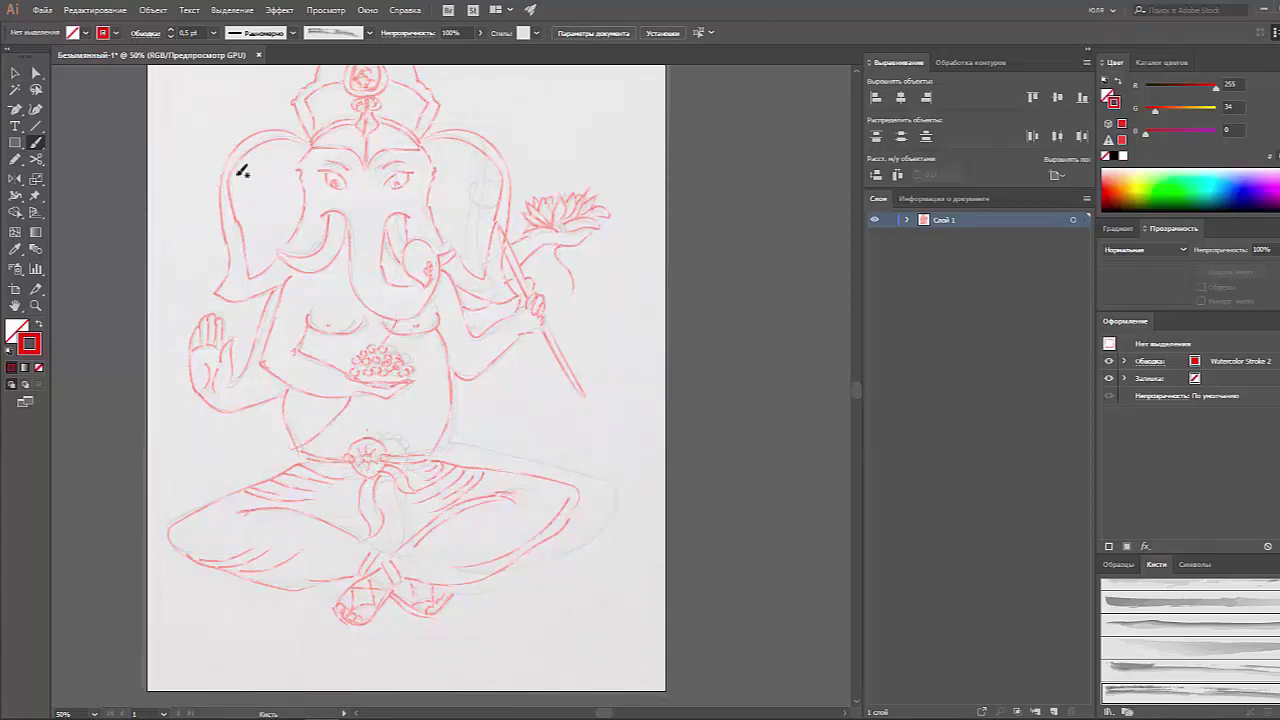
Step: Hatch inside both ears, darken their outer outlines, and add a curve under the trunk
left_click_drag(232, 176, 222, 210)
left_click_drag(290, 251, 328, 258)
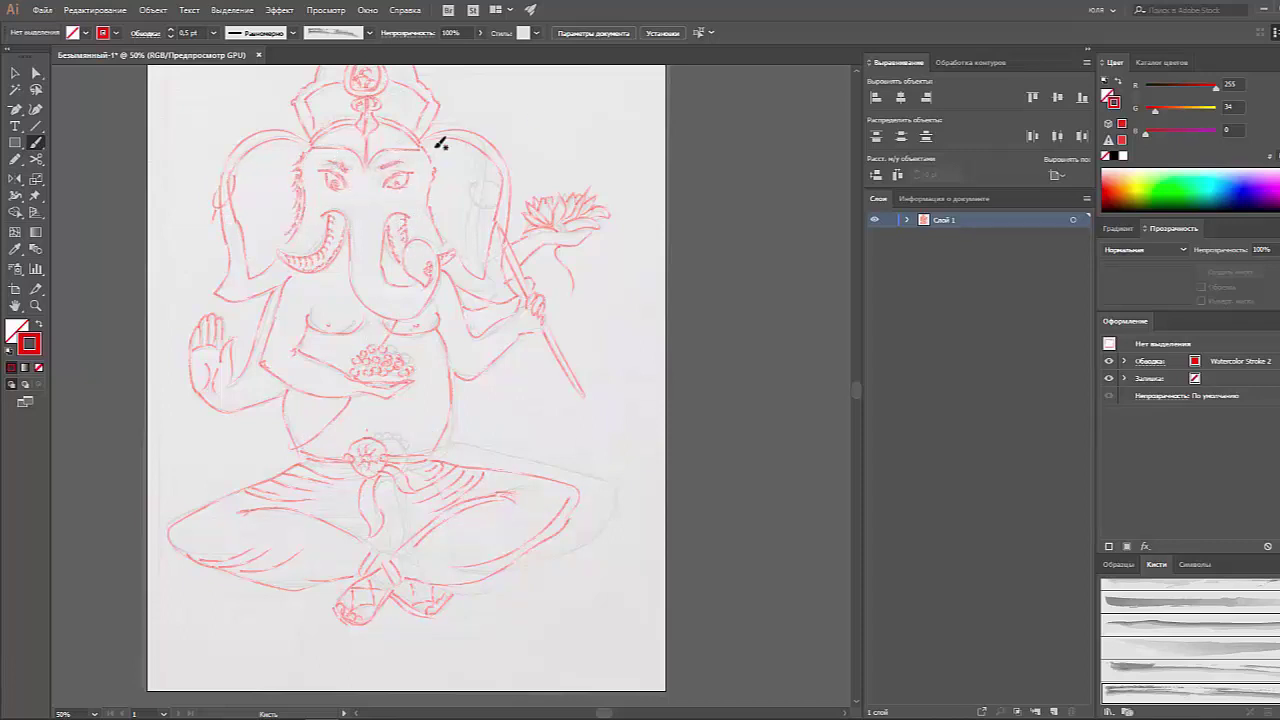
left_click_drag(298, 145, 282, 172)
mouse_move(430, 158)
left_mouse_down()
mouse_move(443, 137)
mouse_move(448, 198)
left_mouse_up()
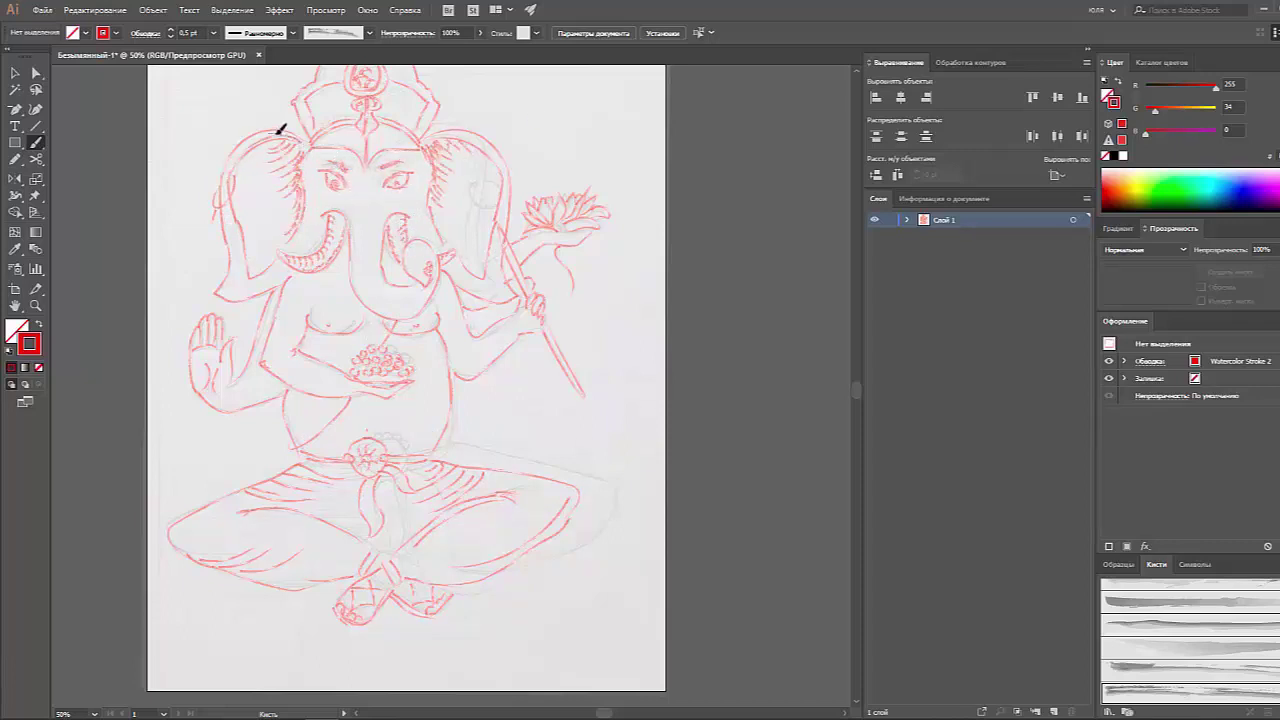
mouse_move(277, 134)
left_mouse_down()
mouse_move(234, 200)
mouse_move(238, 285)
left_mouse_up()
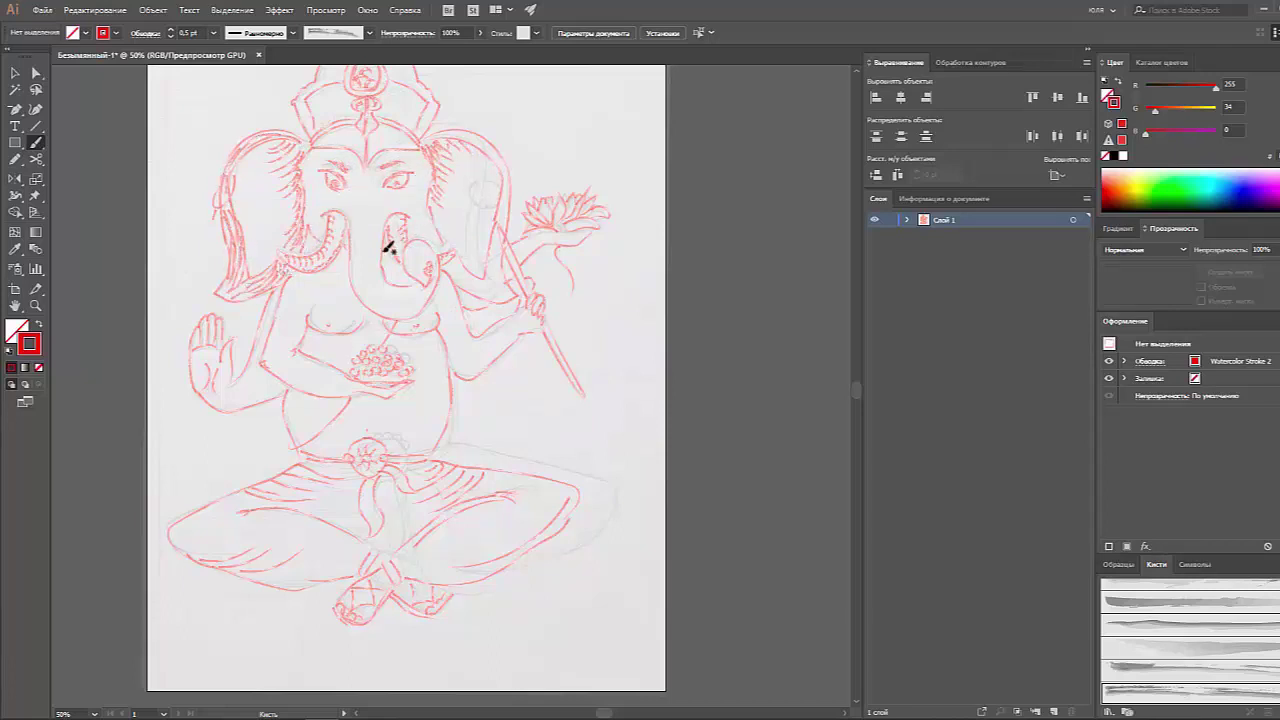
mouse_move(480, 277)
left_mouse_down()
mouse_move(506, 177)
mouse_move(463, 126)
left_mouse_up()
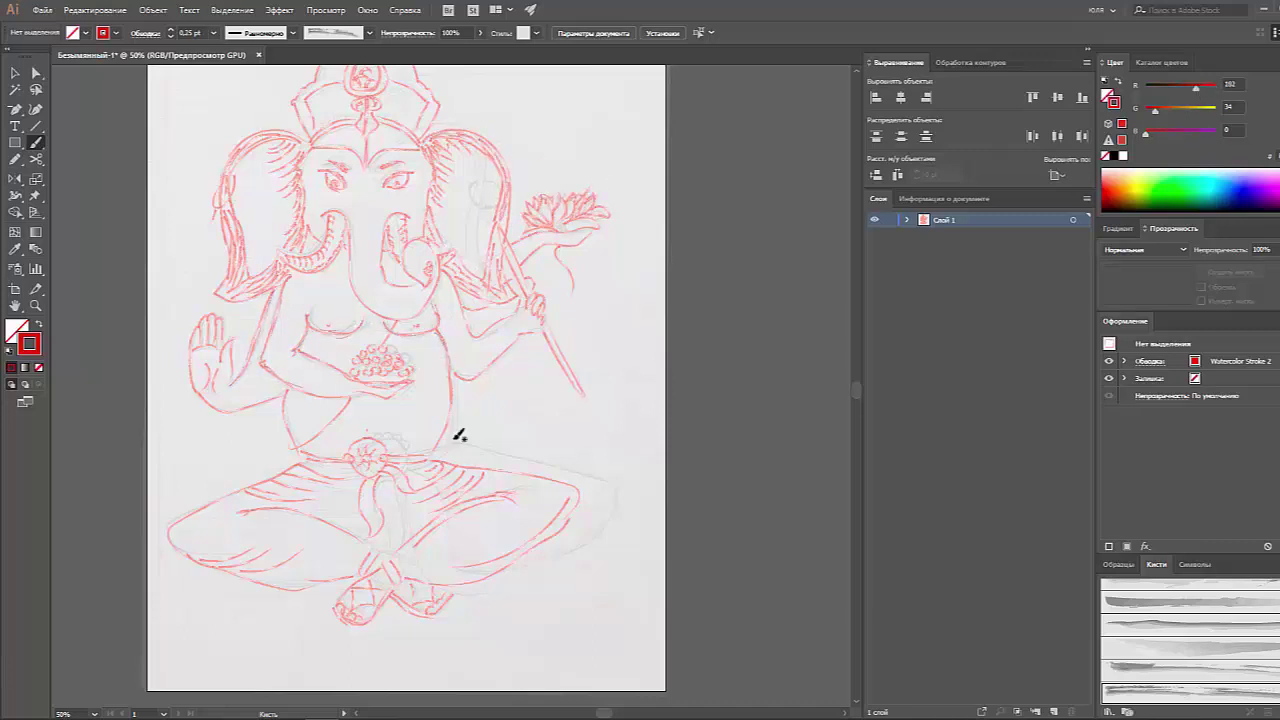
Step: Add darker red strokes on the right forearm, trunk edge, belt, lower crossed leg and feet
left_click_drag(466, 380, 545, 294)
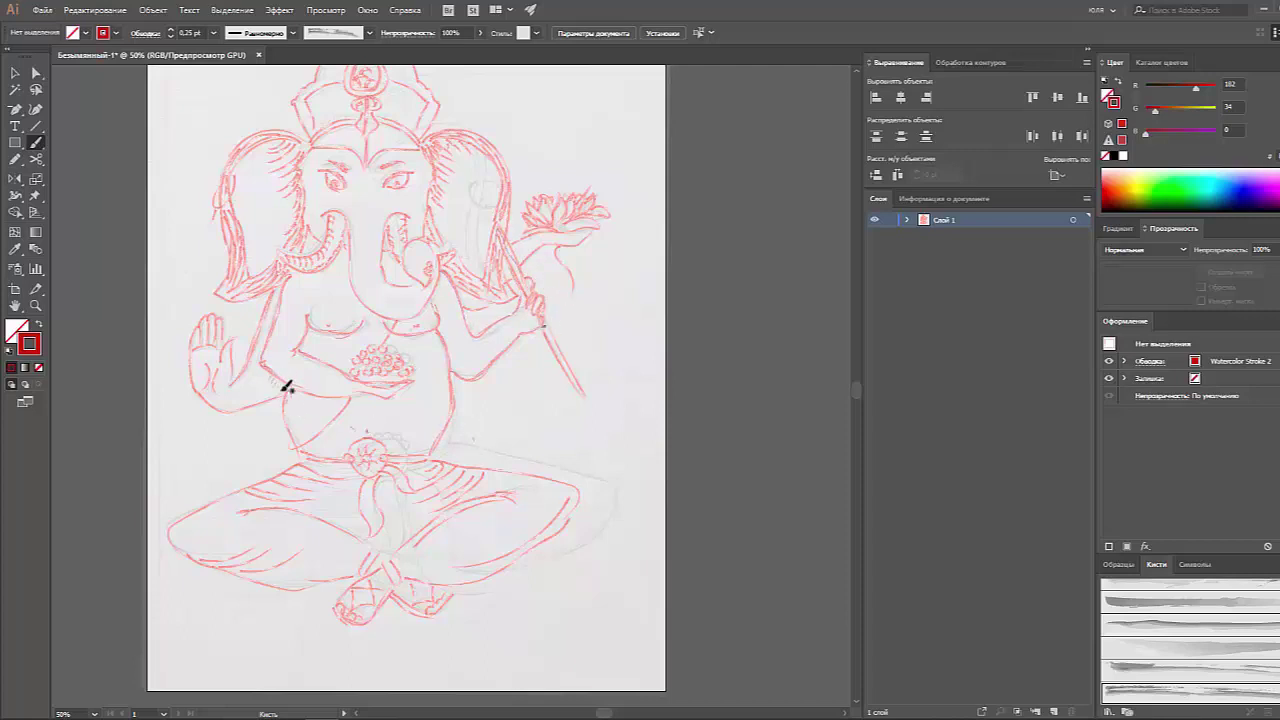
left_click_drag(349, 252, 371, 309)
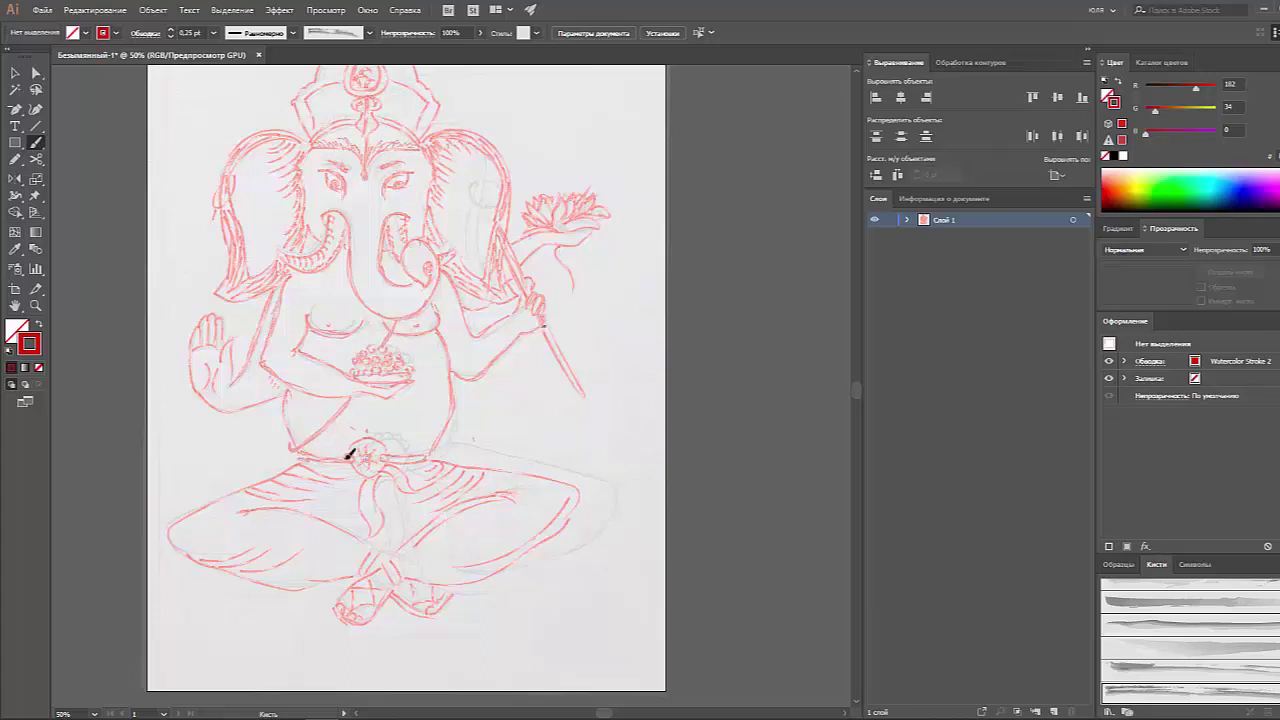
left_click_drag(370, 472, 376, 540)
mouse_move(346, 450)
left_mouse_down()
mouse_move(366, 432)
mouse_move(350, 463)
left_mouse_up()
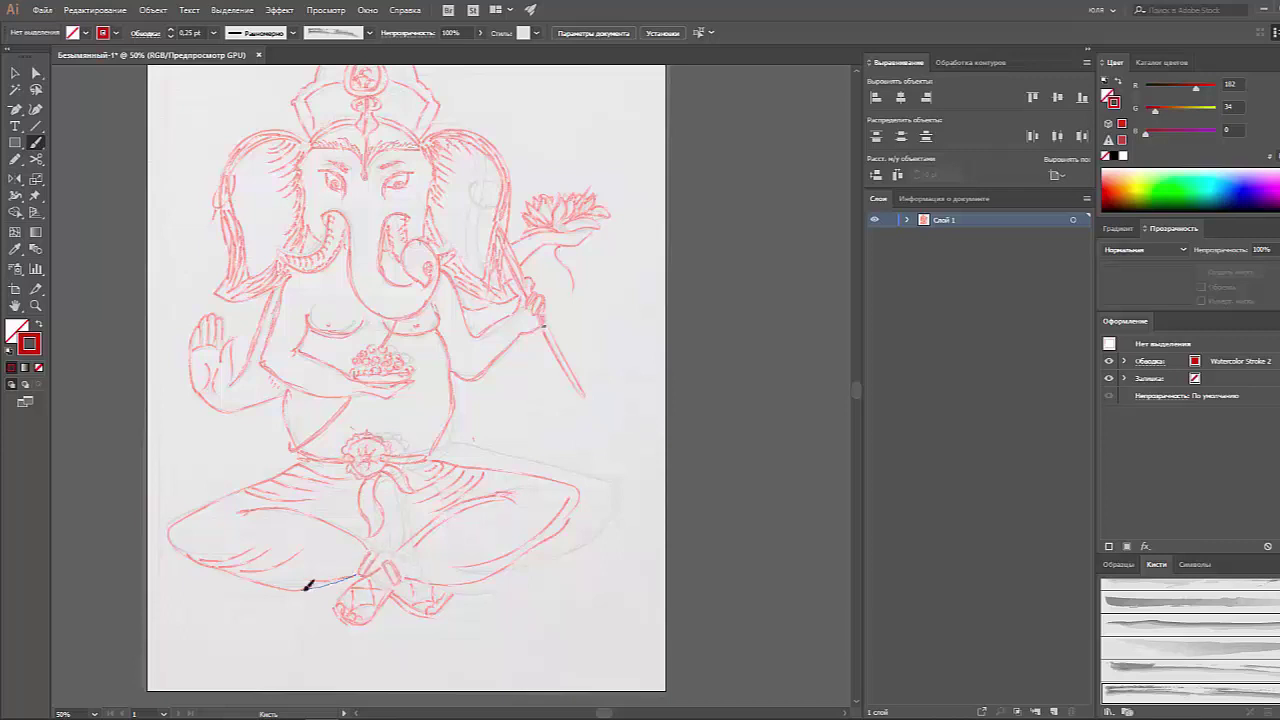
left_click_drag(392, 584, 477, 571)
left_click_drag(350, 606, 371, 594)
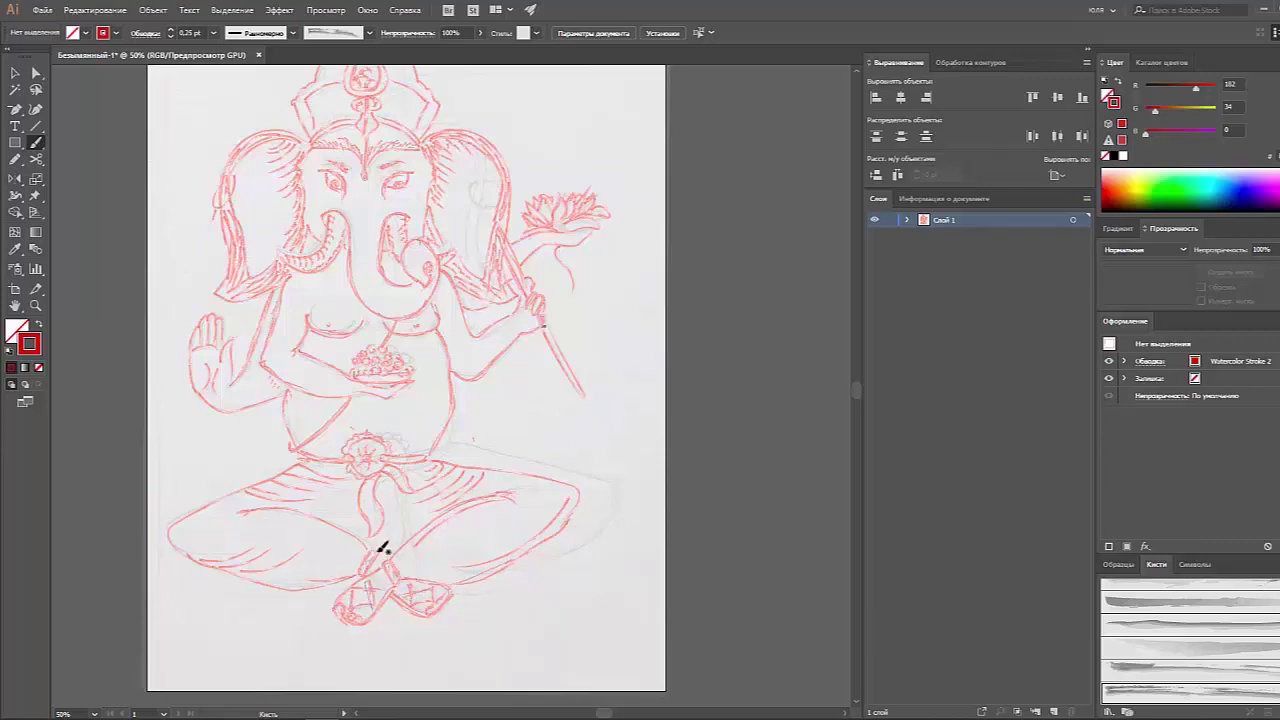
Step: Redraw the scalloped crown top and its right side, plus strokes on the left ear and trunk edges
key("ctrl+minus")
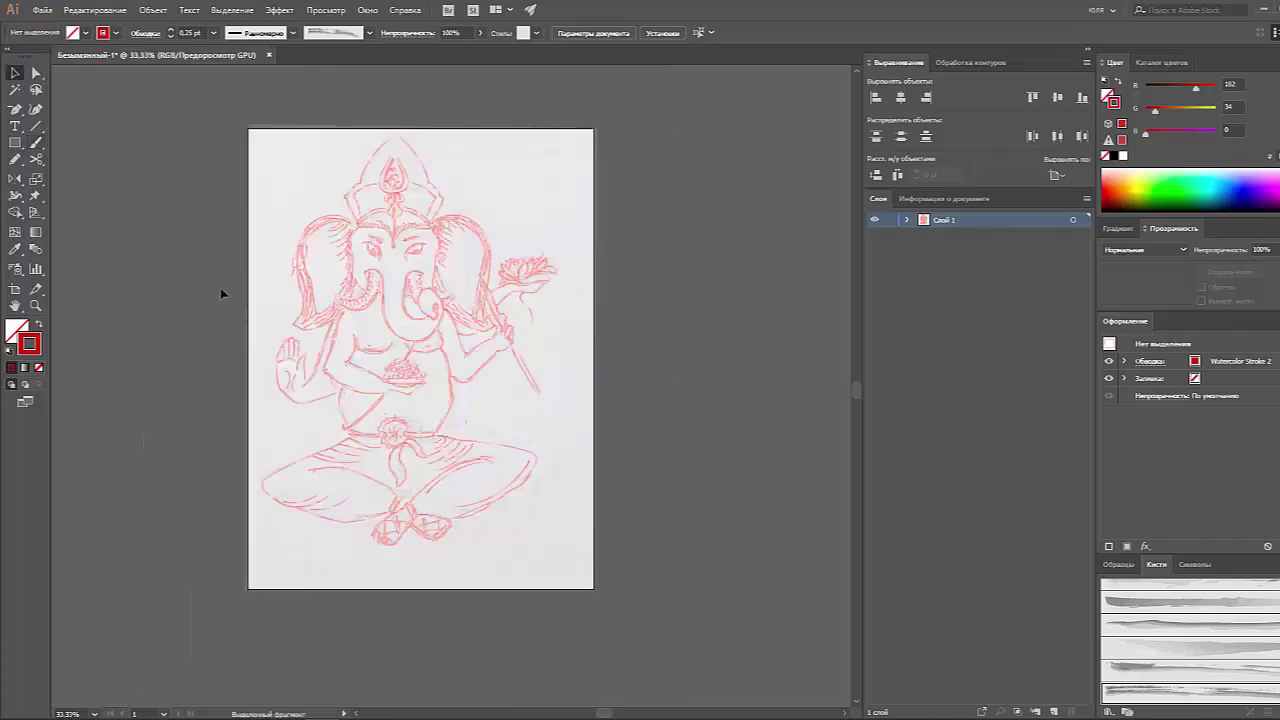
key("ctrl+plus")
left_click_drag(386, 174, 418, 200)
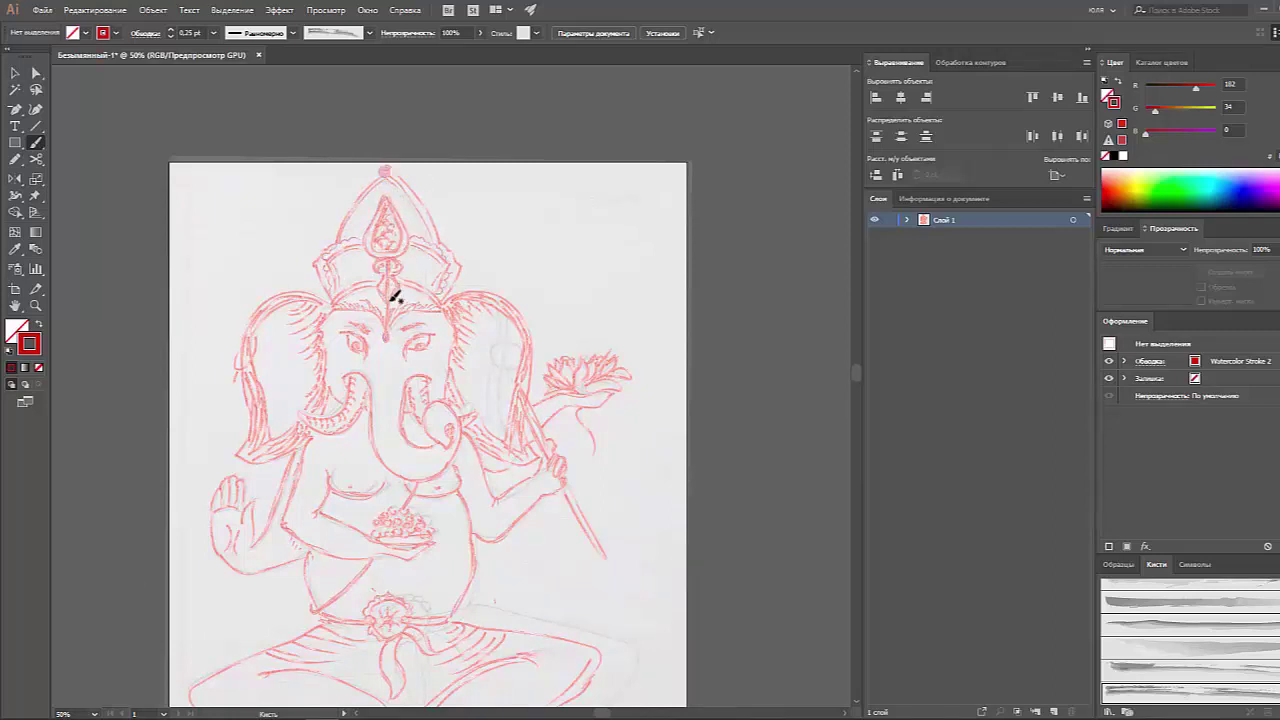
left_click_drag(354, 191, 443, 268)
scroll(437, 272, "down", 5)
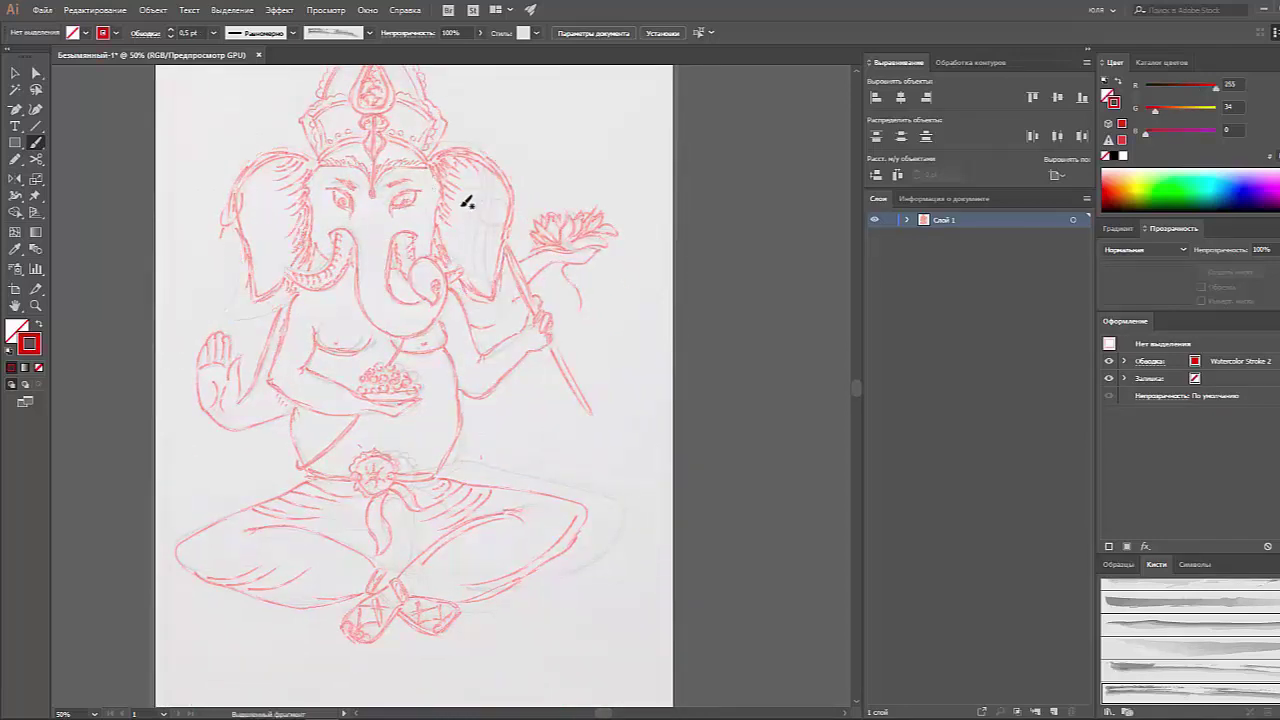
left_click_drag(227, 226, 225, 236)
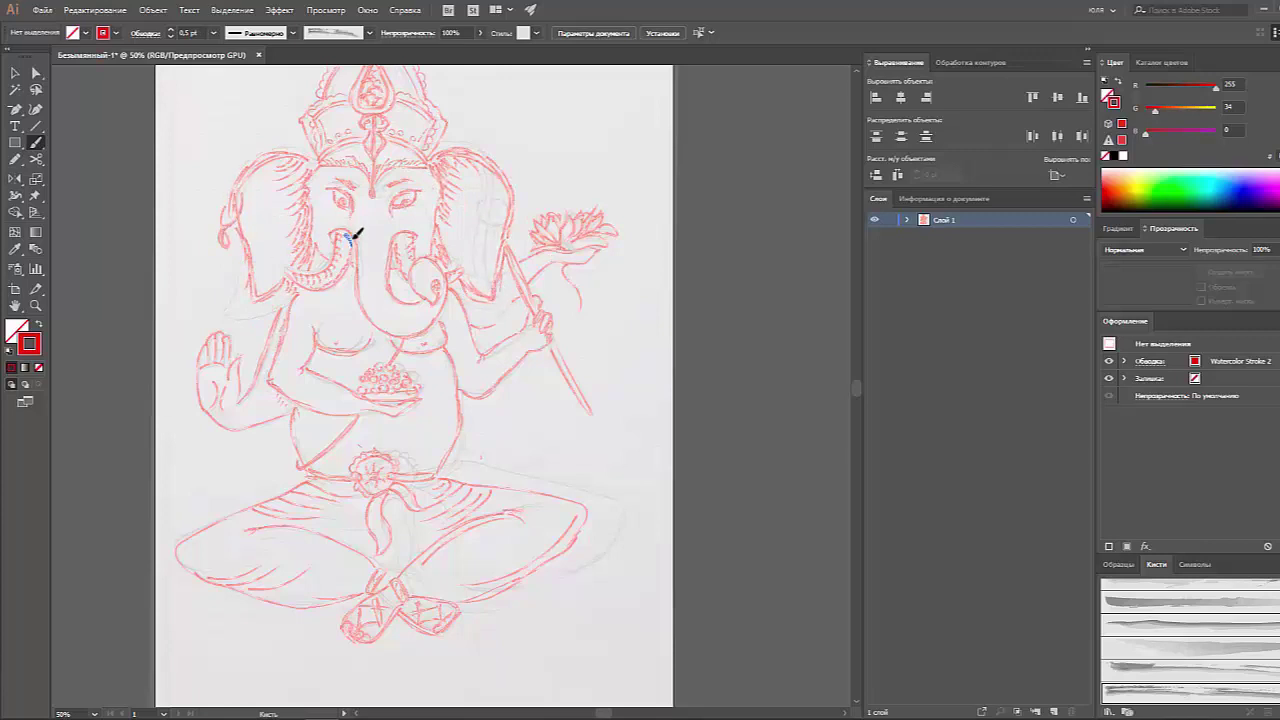
left_click_drag(356, 233, 356, 240)
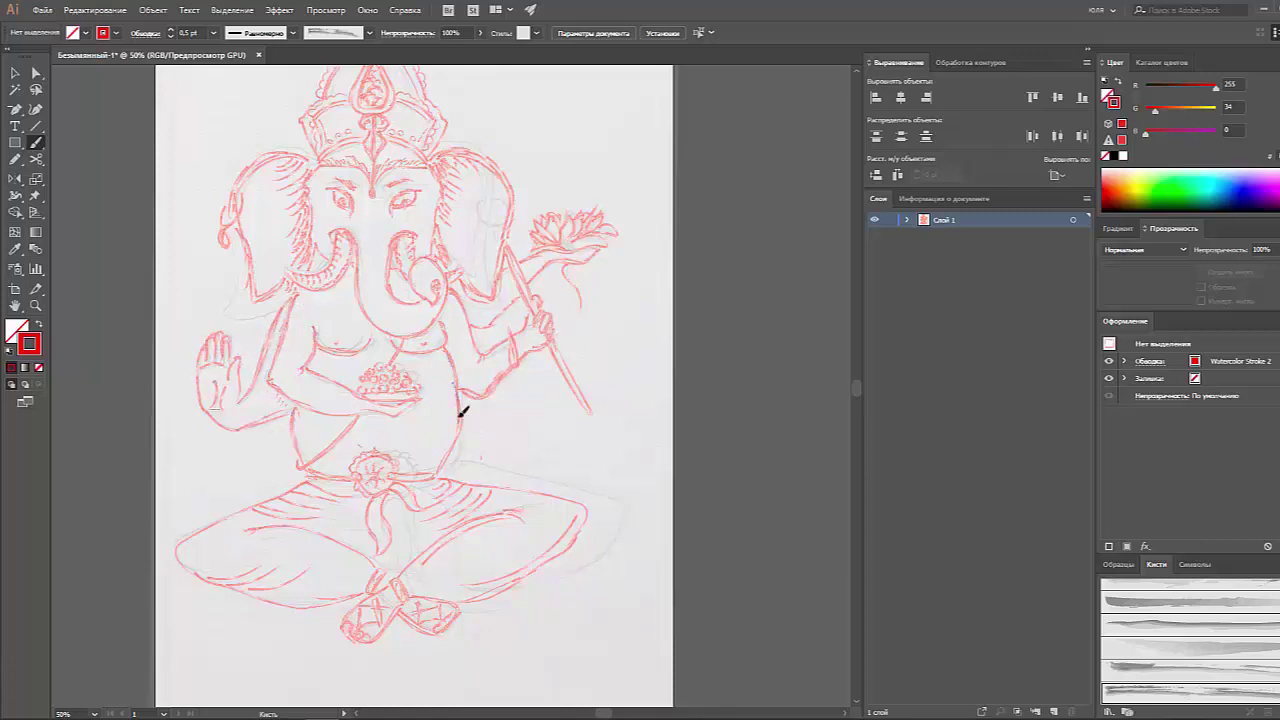
Step: Select all the crossed-leg and feet strokes and group them together
key("v")
scroll(429, 466, "down", 1)
left_click_drag(171, 457, 594, 586)
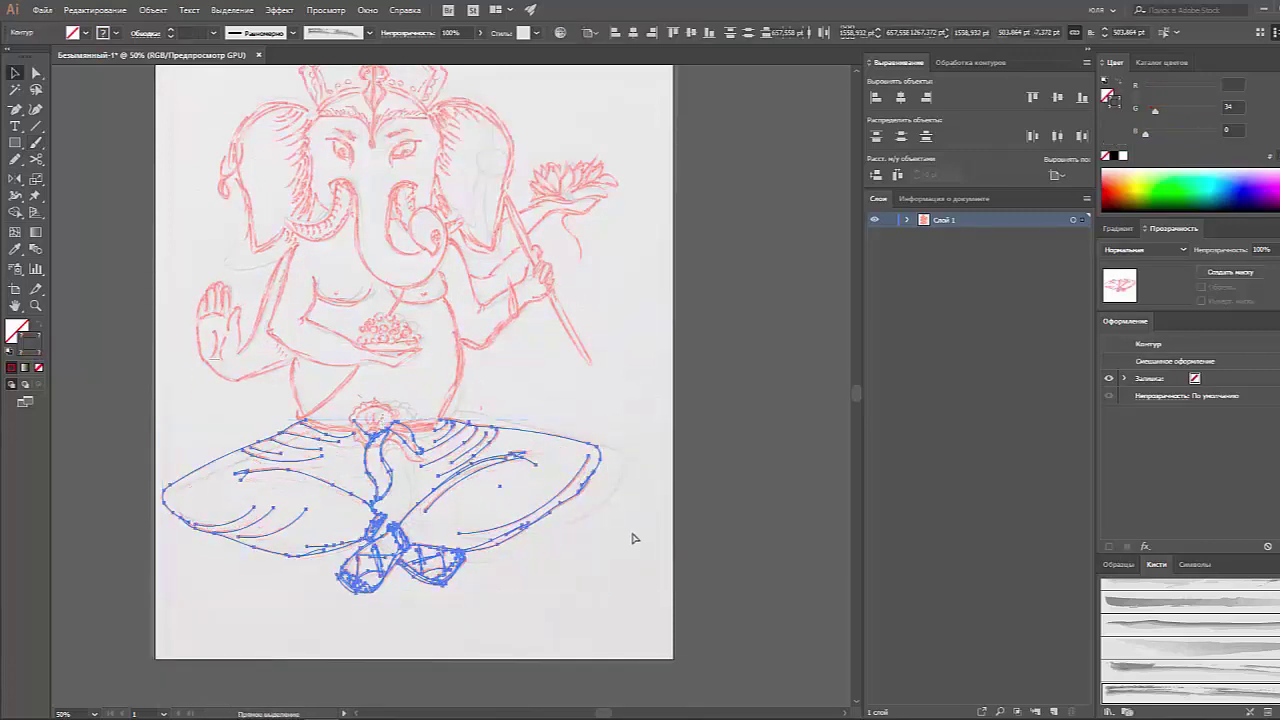
left_click(694, 523)
left_click(514, 571)
left_click(694, 586)
left_click(540, 560)
scroll(458, 500, "down", 2)
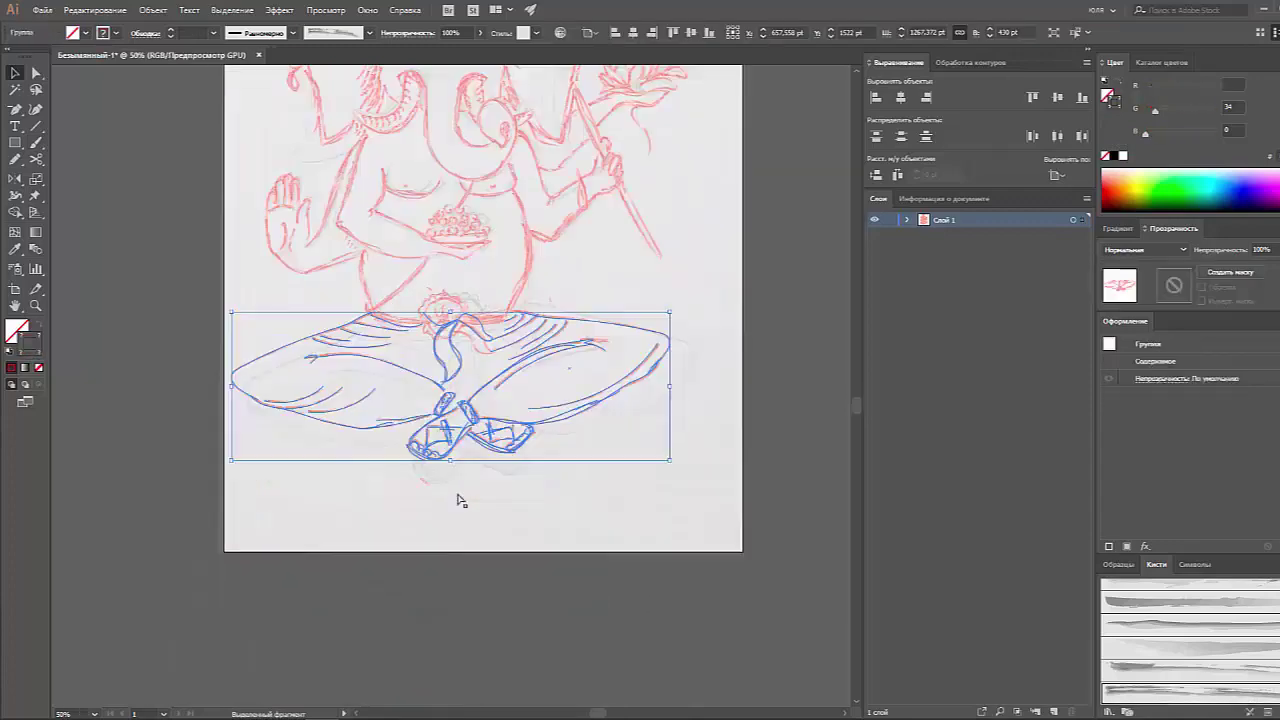
Step: Inspect individual strokes inside the leg group, then zoom out to the whole page
double_click(448, 345)
left_click(474, 331)
left_click(457, 354)
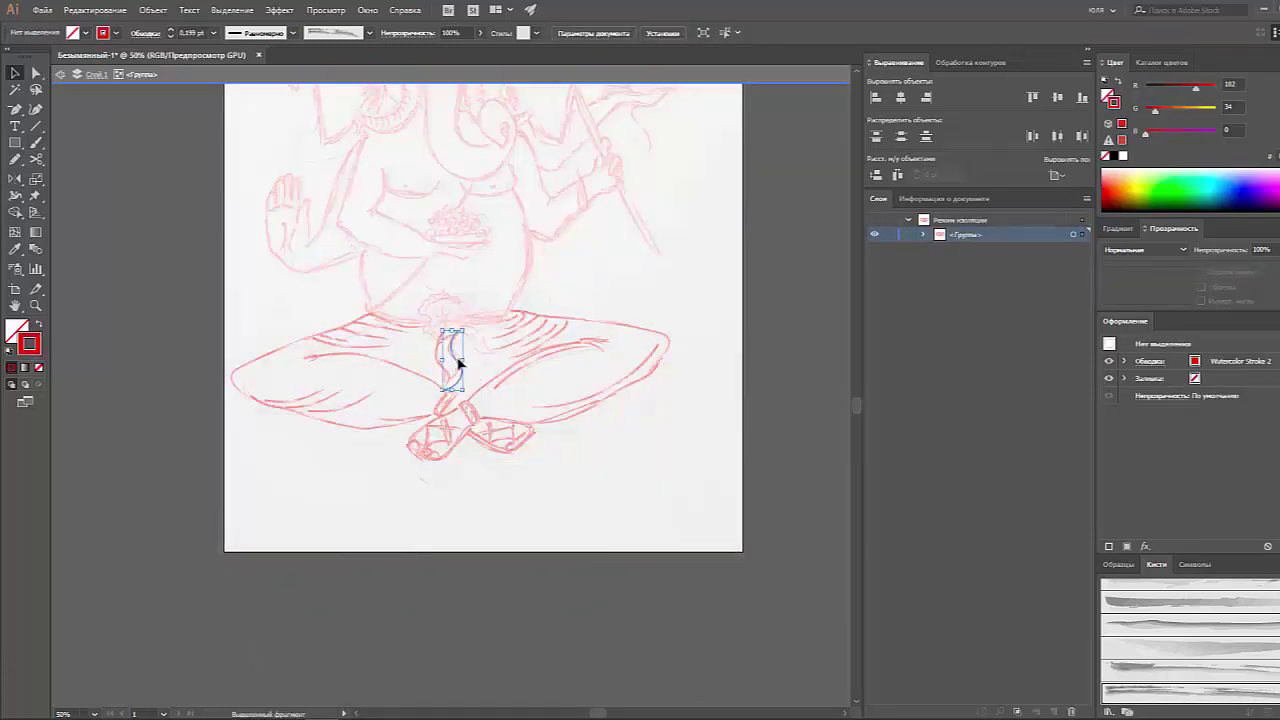
key("Escape")
scroll(766, 394, "up", 2)
key("ctrl+minus")
key("ctrl+minus")
key("b")
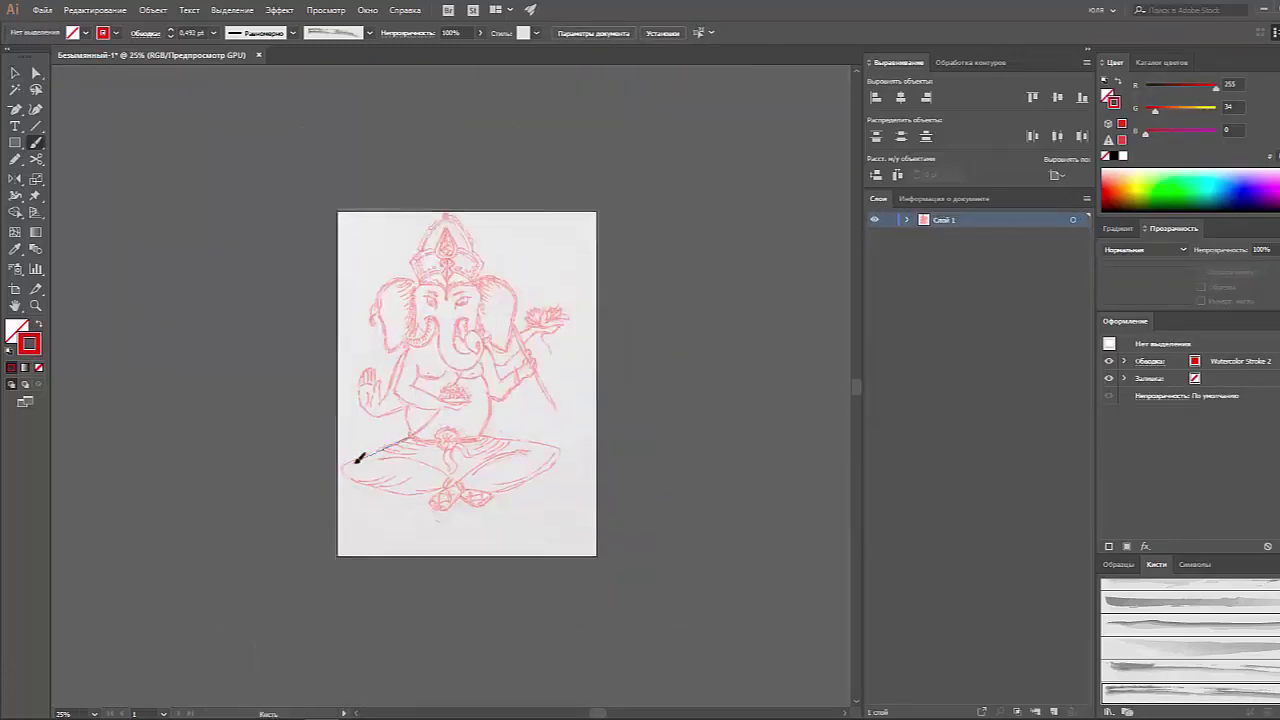